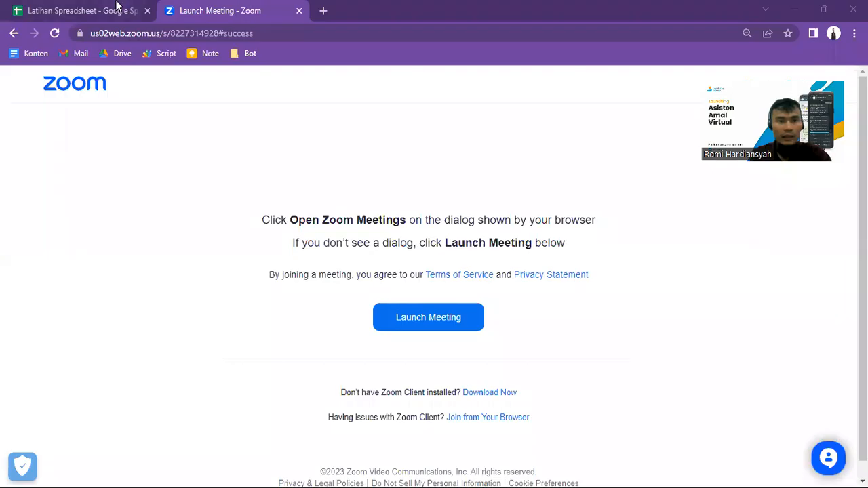
# - Switch to the Latihan Spreadsheet, add a new sheet, and enter the labels "Periode Awal" in A1 and "Periode Akhir" in A2
pyautogui.click(116, 6)
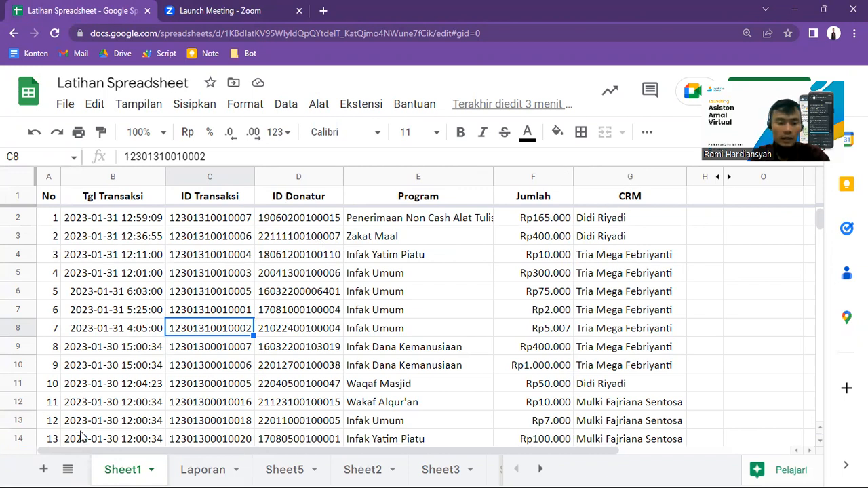
pyautogui.click(44, 469)
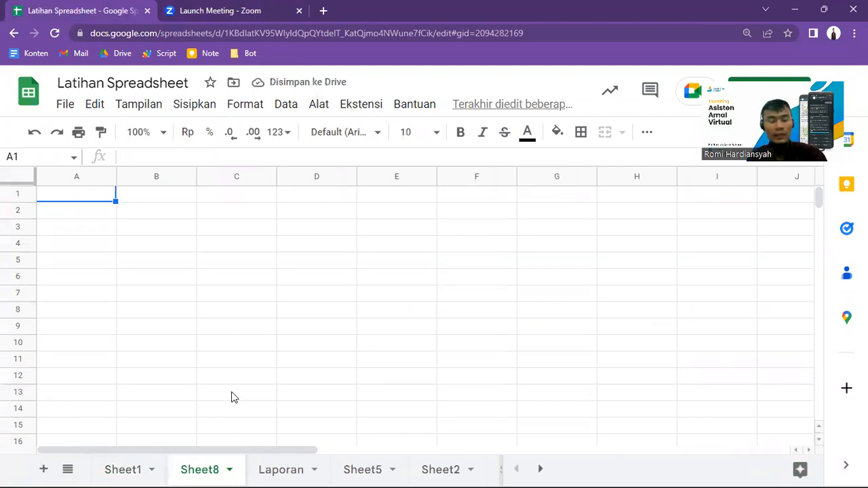
pyautogui.write('Periode Awal')
pyautogui.press('Return')
pyautogui.write('Periode Akhir')
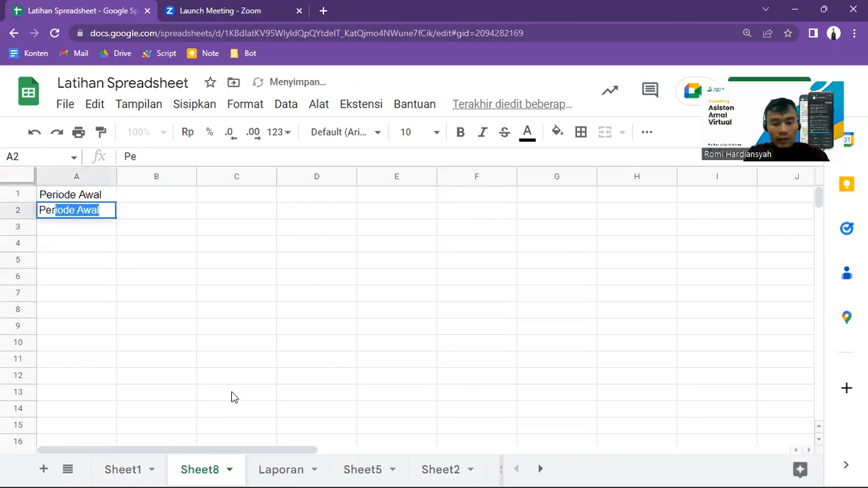
pyautogui.press('Return')
# - Apply all borders to the period block in cells A1:B2
pyautogui.press('Up')
pyautogui.press('Up')
pyautogui.hotkey('shift', 'Right')
pyautogui.hotkey('shift', 'Down')
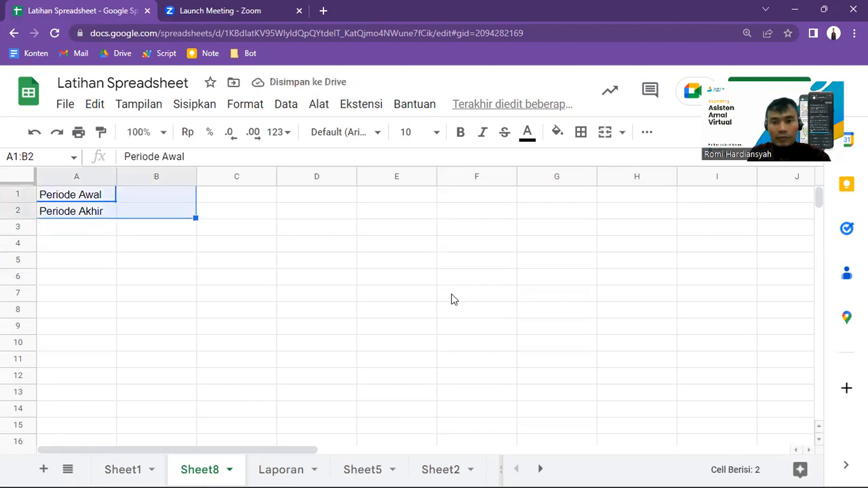
pyautogui.click(580, 132)
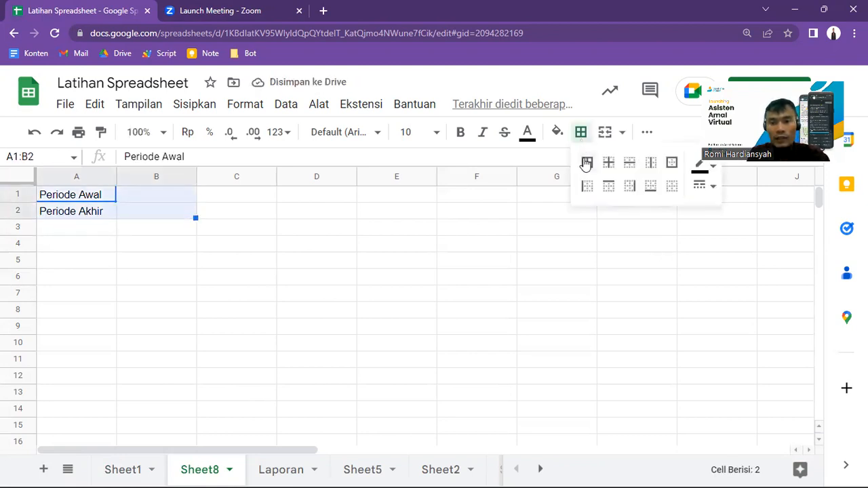
pyautogui.click(586, 163)
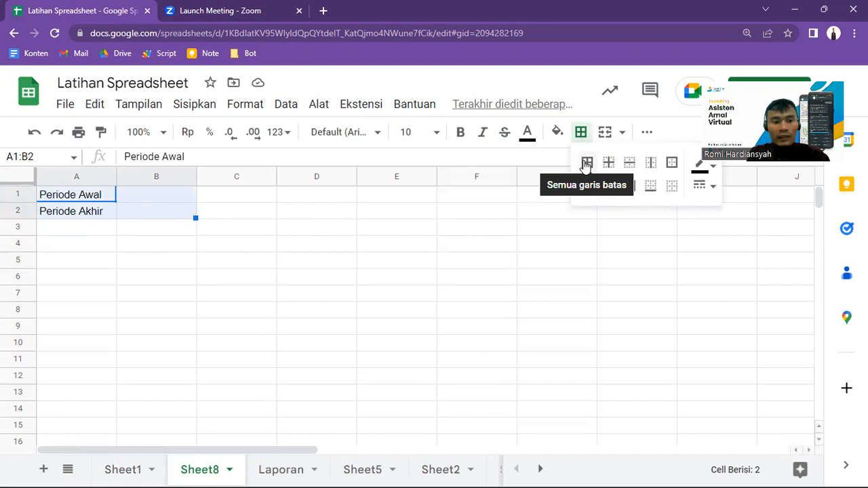
# - Enter the labels "Program" in D1 and "Tim CRM" in D2
pyautogui.click(141, 201)
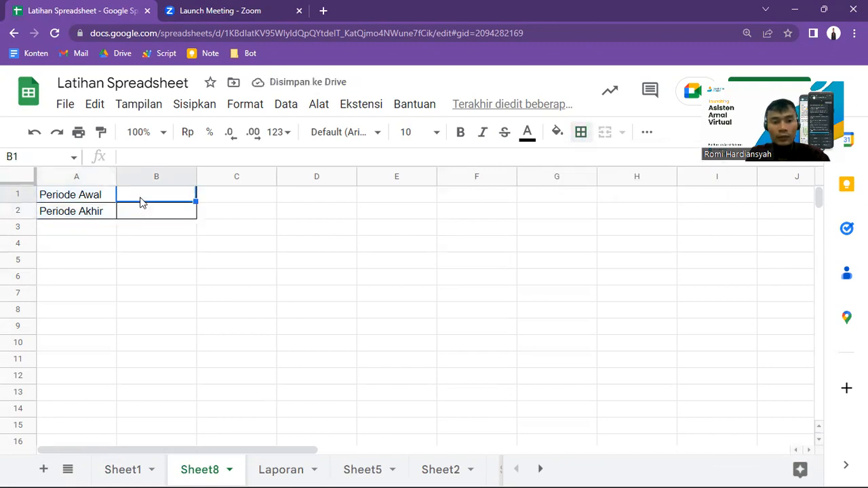
pyautogui.press('Right')
pyautogui.press('Right')
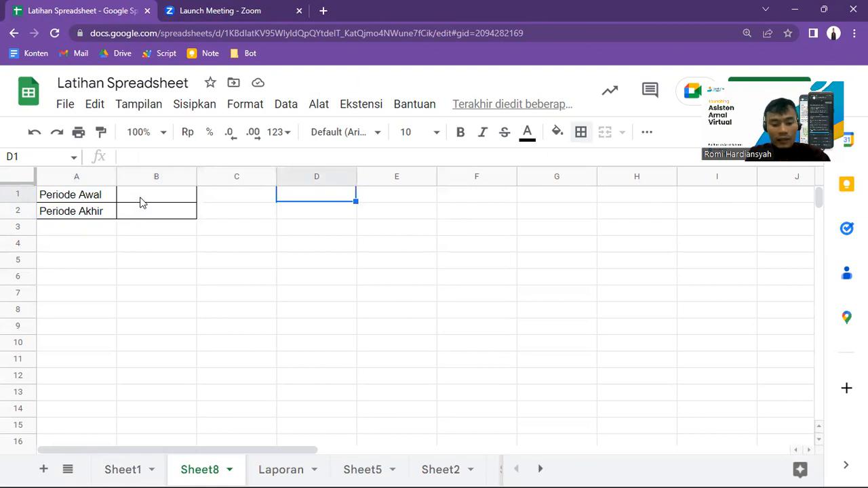
pyautogui.write('Program')
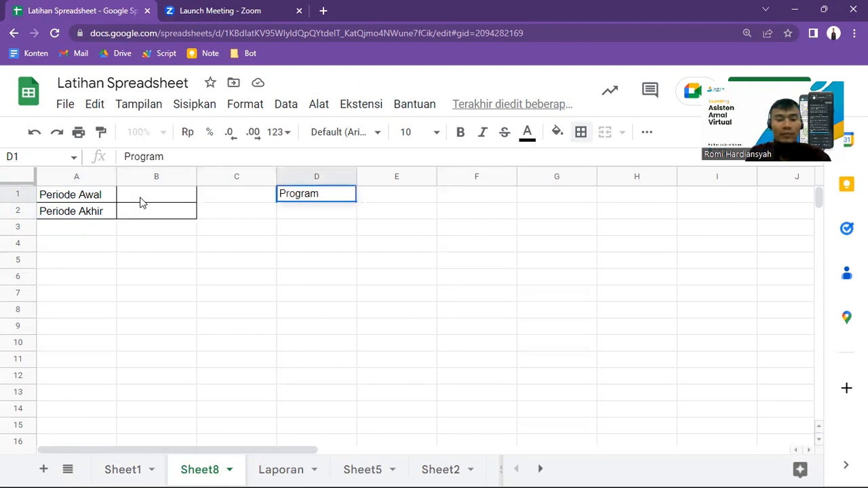
pyautogui.press('Return')
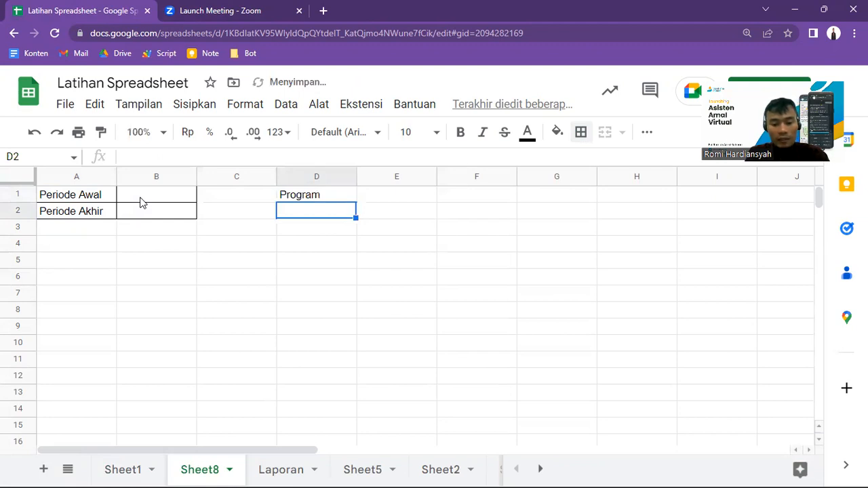
pyautogui.write('Tim CRM')
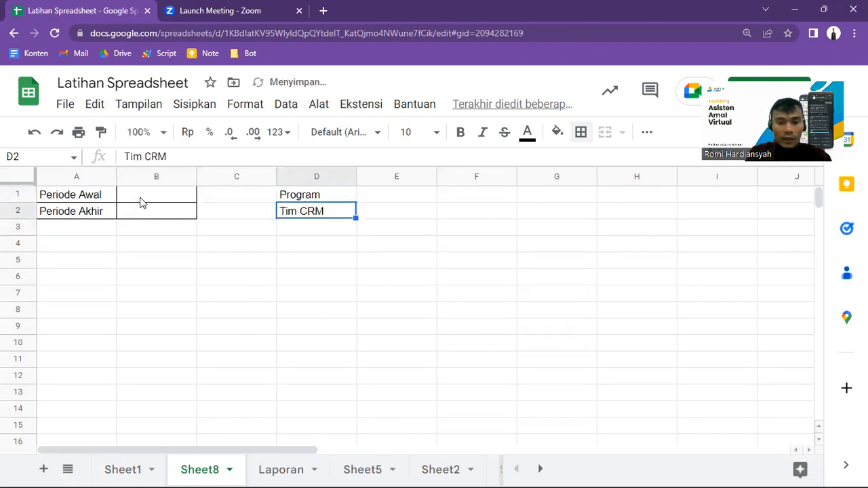
# - Apply all borders to the Program and Tim CRM block in cells D1:E2
pyautogui.hotkey('shift', 'Up')
pyautogui.hotkey('shift', 'Right')
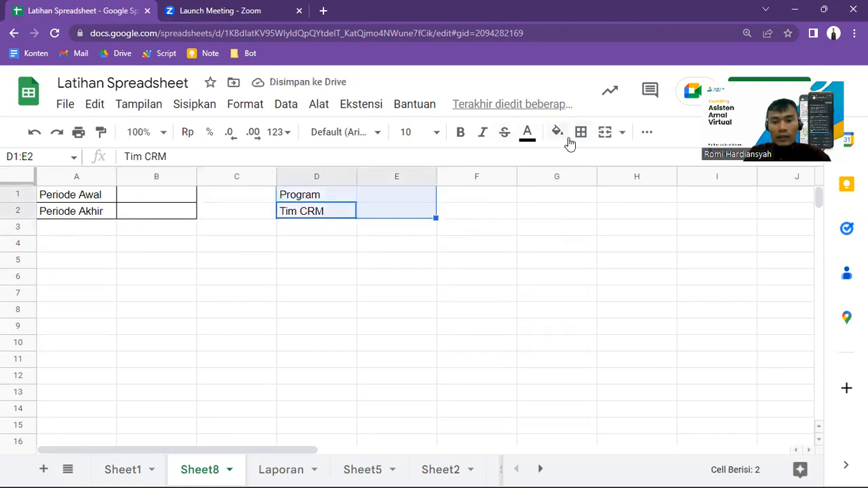
pyautogui.click(580, 133)
pyautogui.click(587, 162)
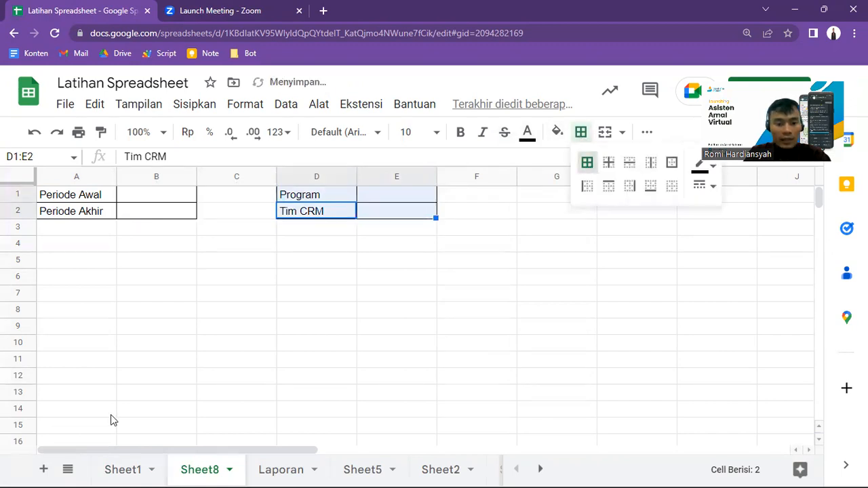
# - Copy the header row A1:G1 from Sheet1 and paste it into Sheet8 starting at cell A4
pyautogui.click(134, 469)
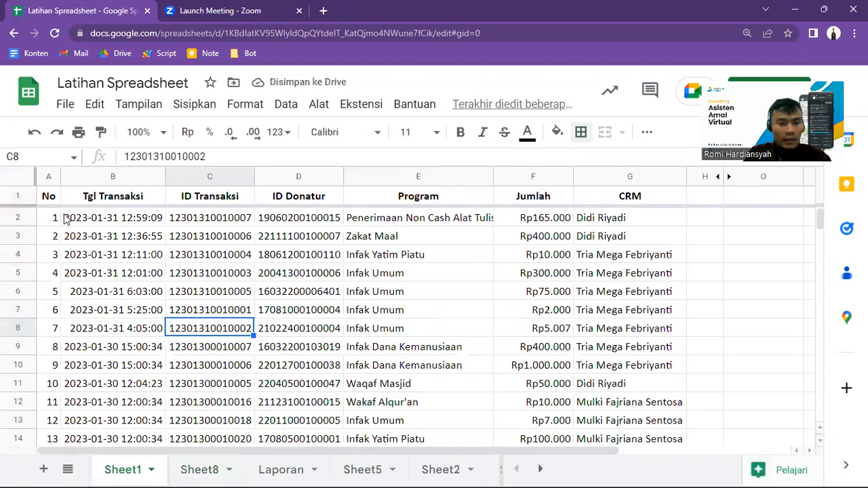
pyautogui.click(49, 197)
pyautogui.hotkey('shift', 'Right')
pyautogui.hotkey('shift', 'Right')
pyautogui.hotkey('shift', 'Right')
pyautogui.hotkey('shift', 'Right')
pyautogui.hotkey('shift', 'Right')
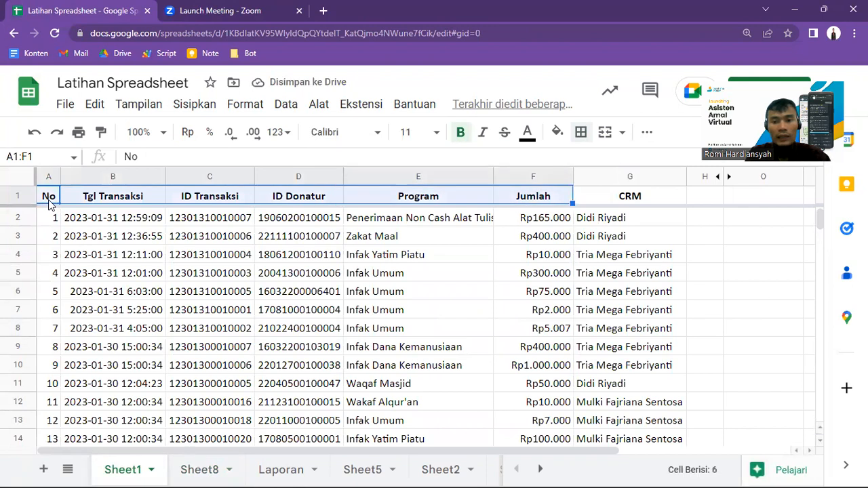
pyautogui.hotkey('shift', 'Right')
pyautogui.hotkey('ctrl', 'c')
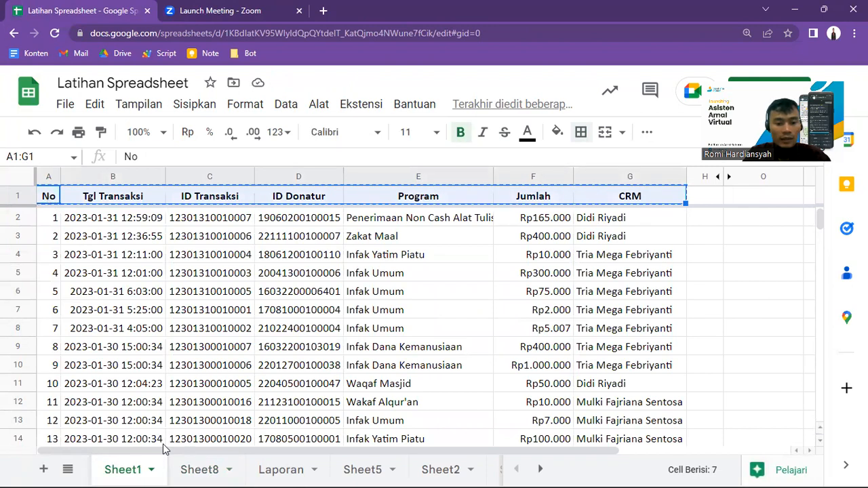
pyautogui.click(192, 469)
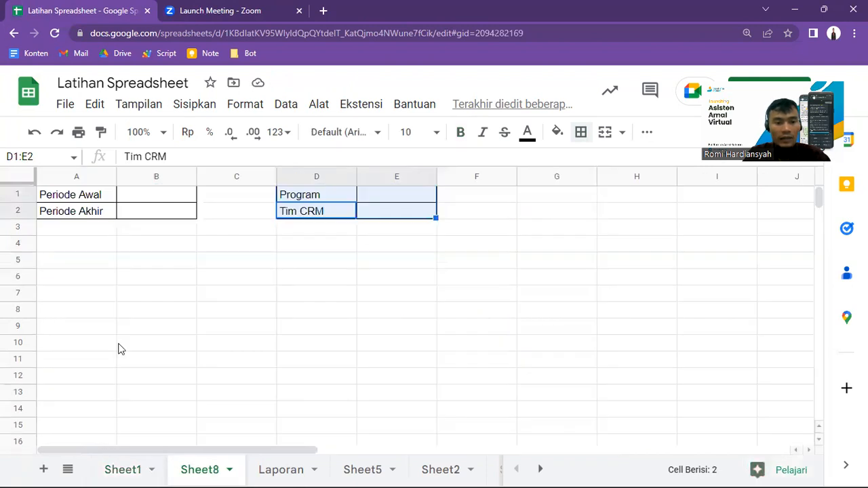
pyautogui.click(48, 251)
pyautogui.hotkey('ctrl', 'v')
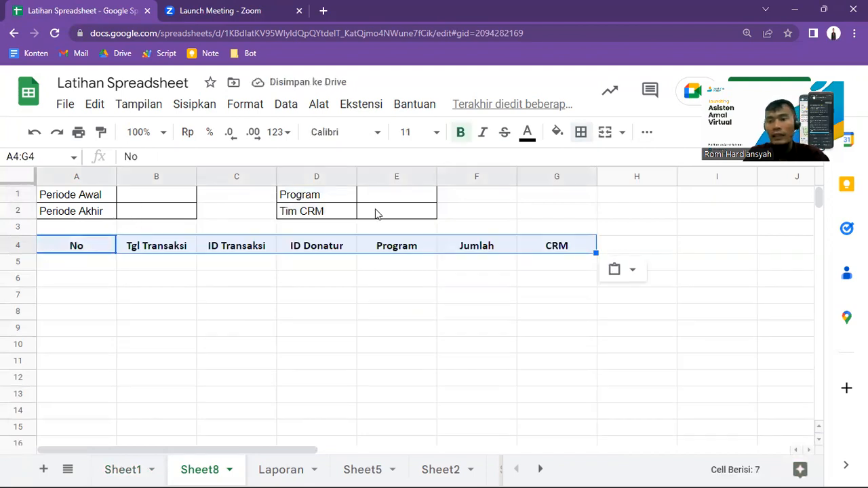
# - Freeze the rows of Sheet8 up to header row 4
pyautogui.click(19, 246)
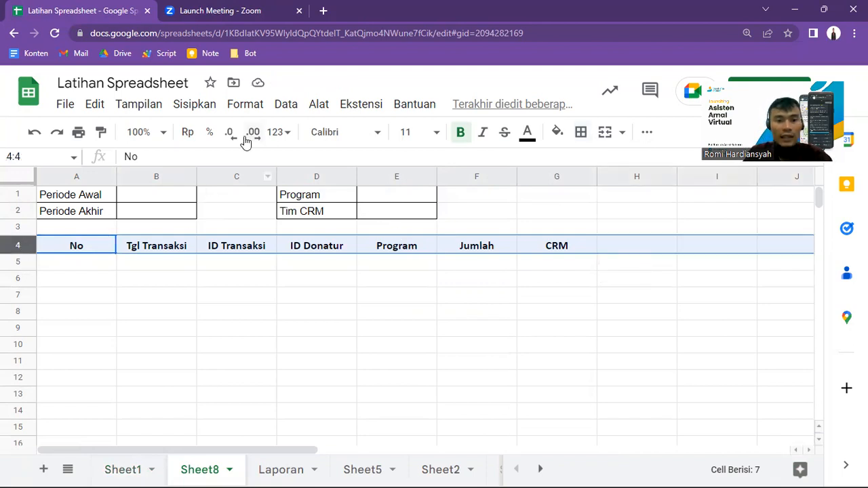
pyautogui.click(158, 104)
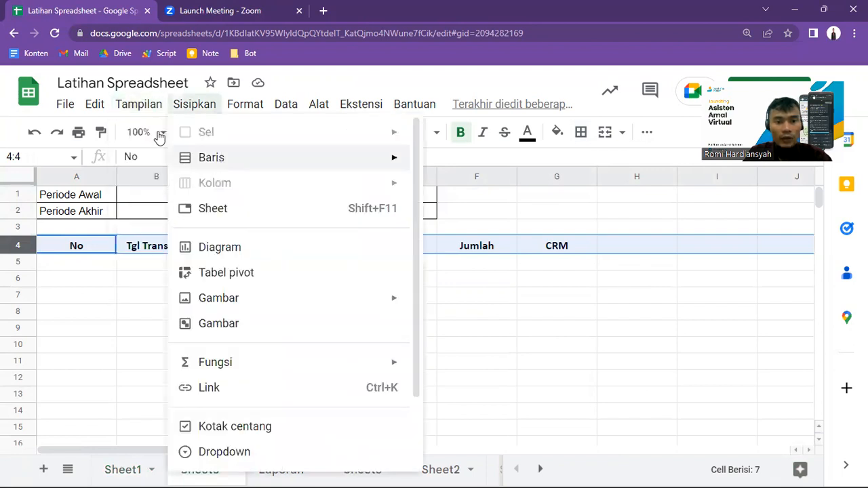
pyautogui.moveTo(338, 163)
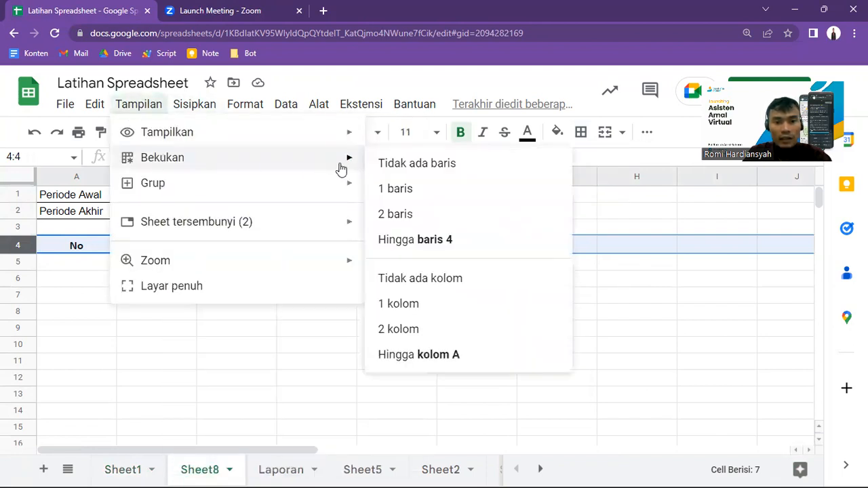
pyautogui.click(405, 243)
pyautogui.click(179, 275)
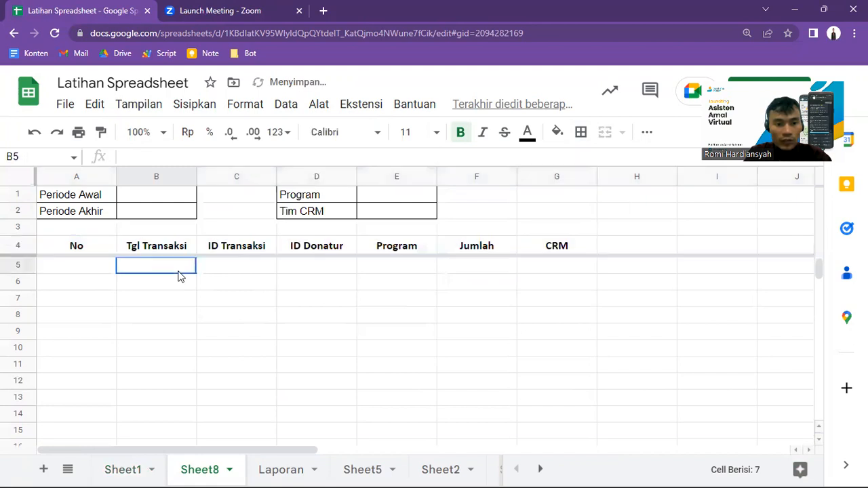
pyautogui.press('Up')
pyautogui.press('Right')
pyautogui.press('Right')
pyautogui.press('Right')
pyautogui.press('Right')
pyautogui.press('Right')
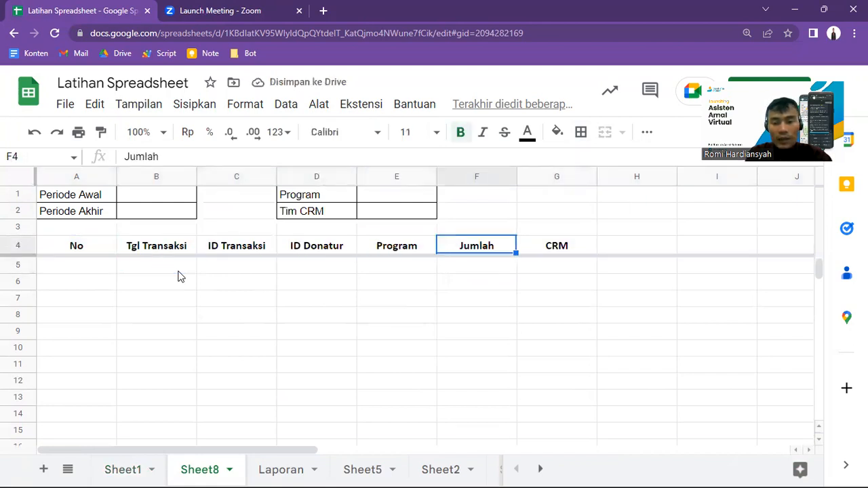
pyautogui.press('Down')
pyautogui.press('Left')
pyautogui.press('Left')
pyautogui.press('Left')
pyautogui.press('Left')
pyautogui.press('Left')
pyautogui.press('Left')
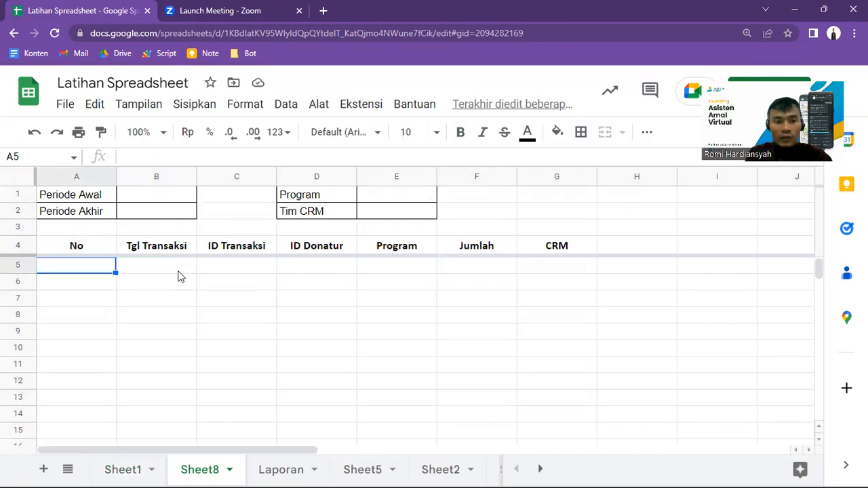
# - Add a data validation rule to cell B1 with the criterion "Tanggal tepat pada atau sebelum" set to "hari ini"
pyautogui.click(163, 201)
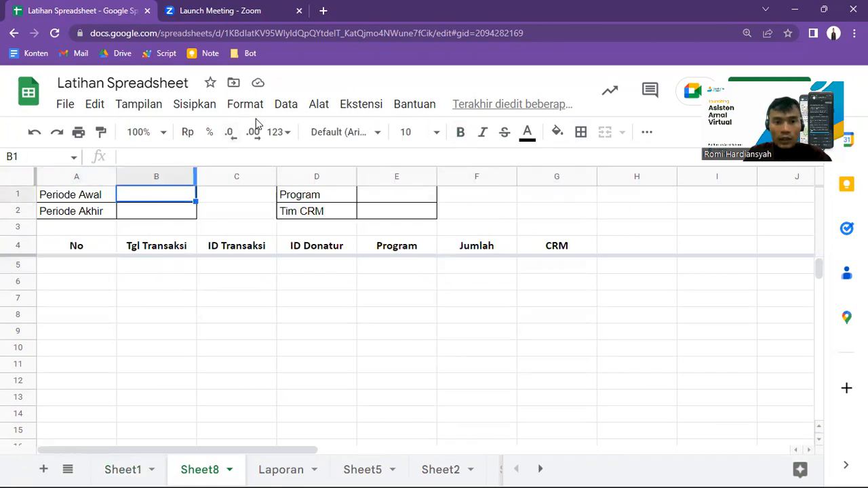
pyautogui.click(285, 105)
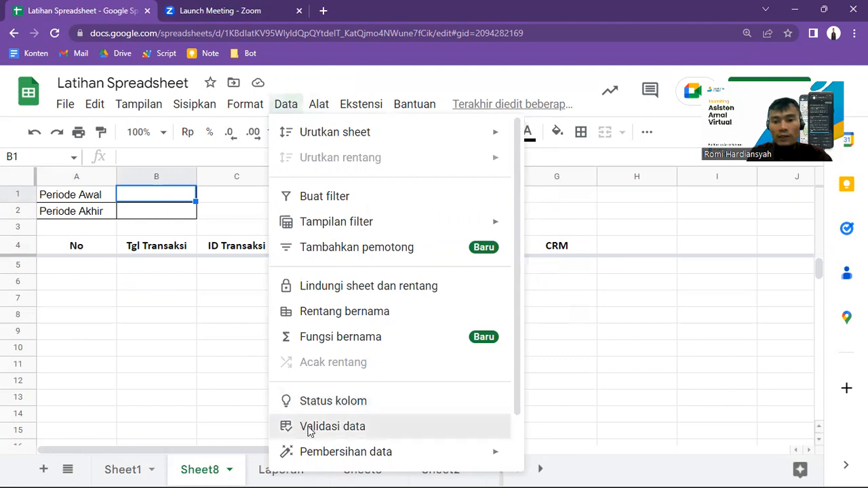
pyautogui.click(308, 427)
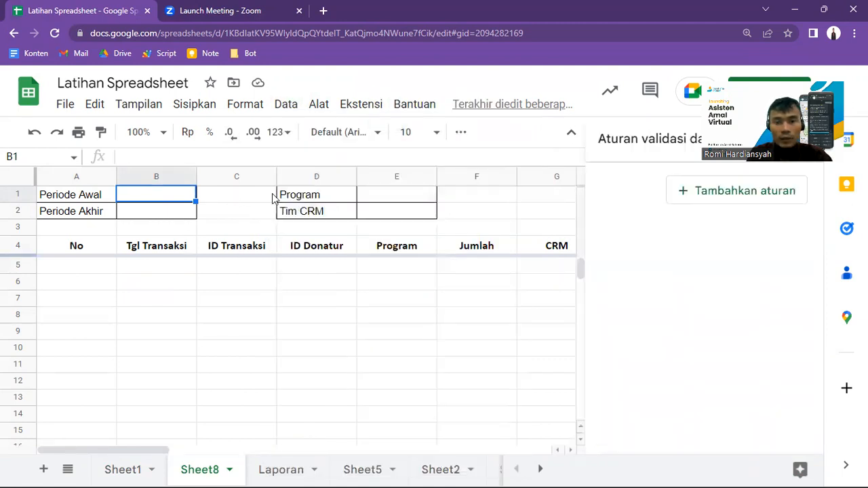
pyautogui.click(709, 192)
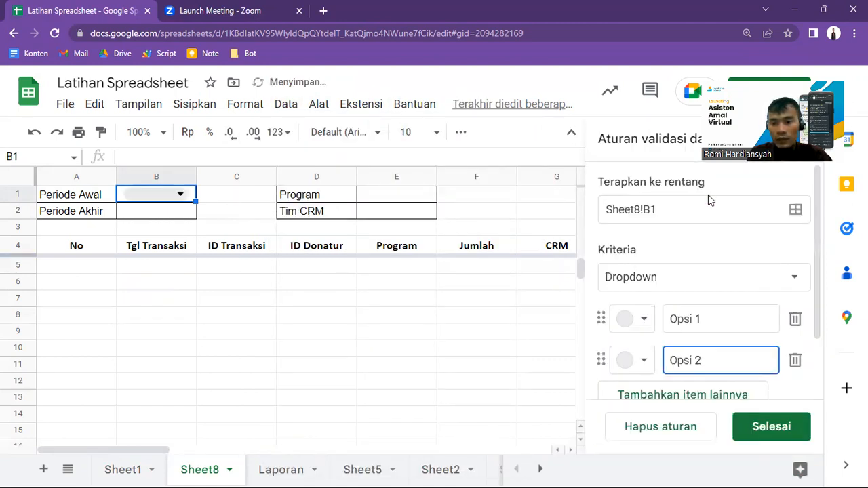
pyautogui.click(653, 278)
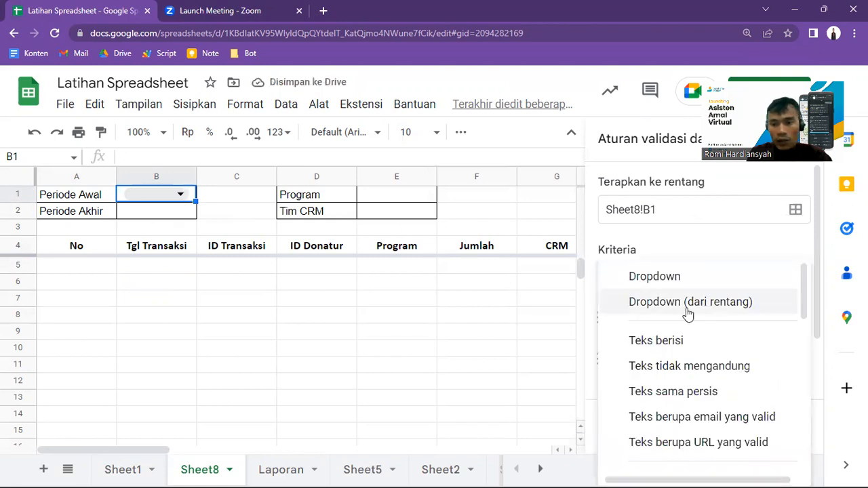
pyautogui.scroll(-4, 689, 416)
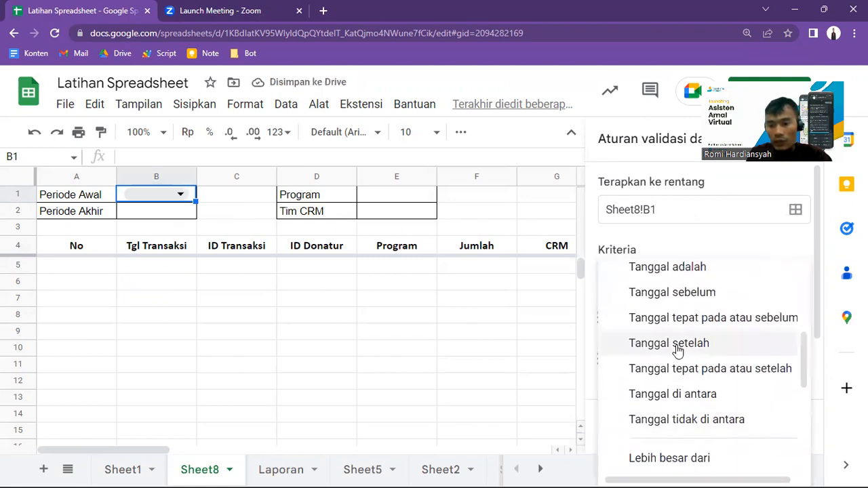
pyautogui.scroll(3, 671, 351)
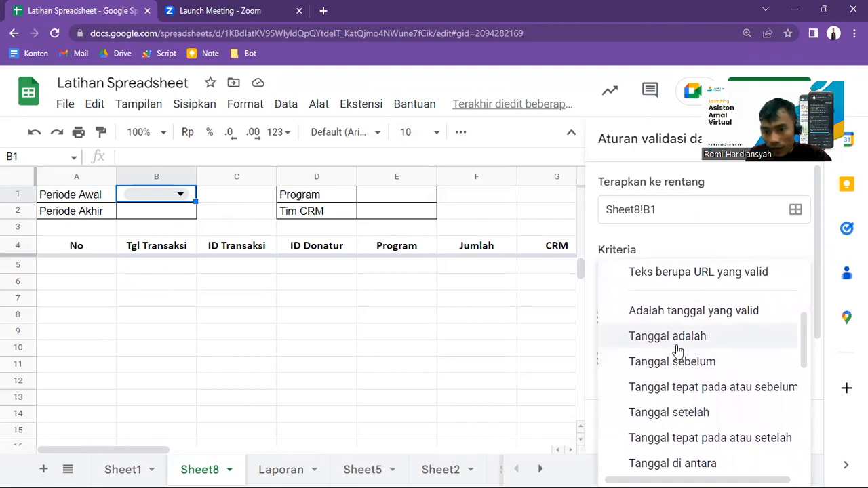
pyautogui.scroll(-2, 678, 351)
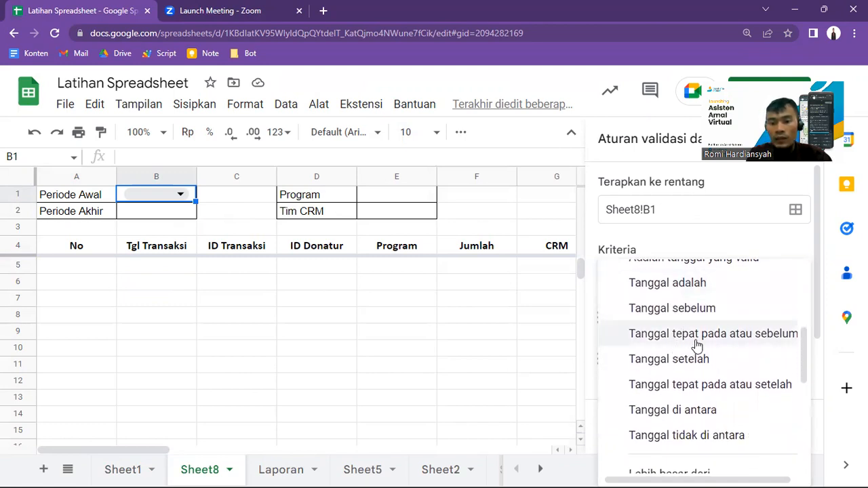
pyautogui.click(696, 335)
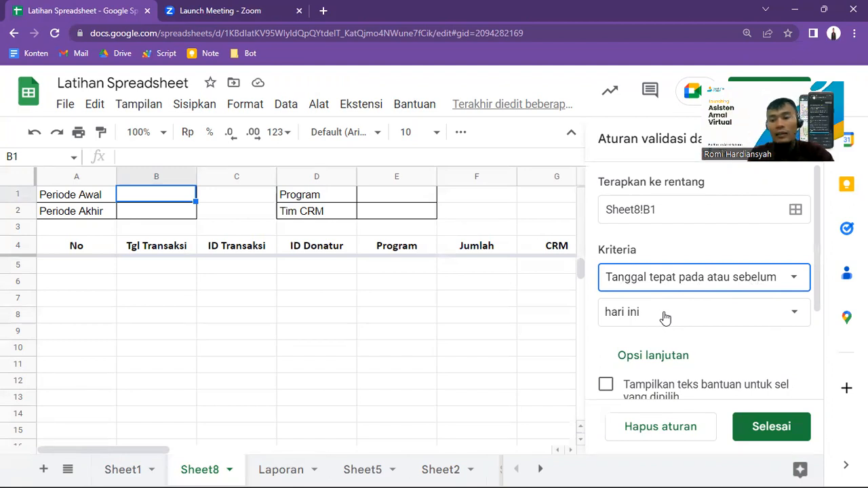
# - Make the B1 validation rule reject invalid data with "Tolak input" and save the rule
pyautogui.scroll(-2, 732, 387)
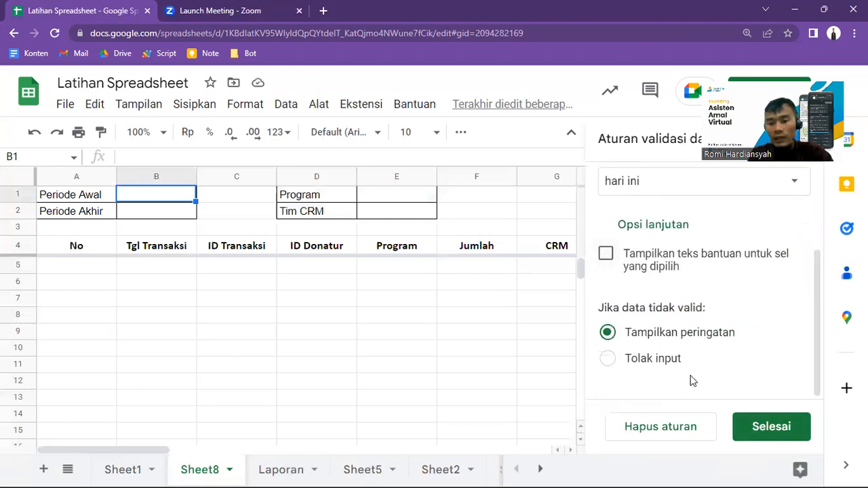
pyautogui.click(606, 361)
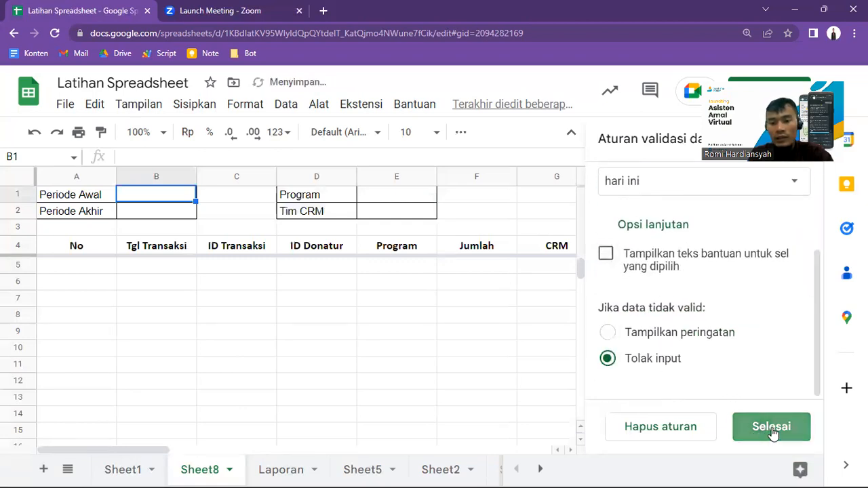
pyautogui.click(773, 429)
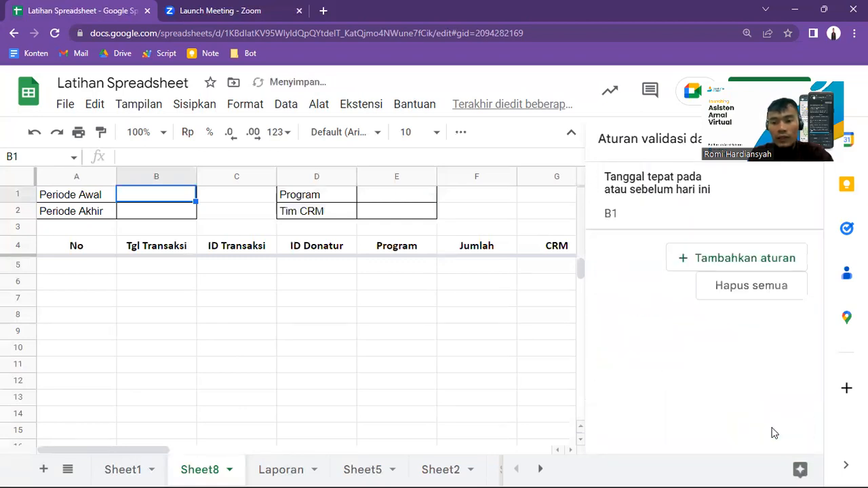
# - Add a validation rule to cell B2 with the criterion "Tanggal tepat pada atau setelah"
pyautogui.click(169, 213)
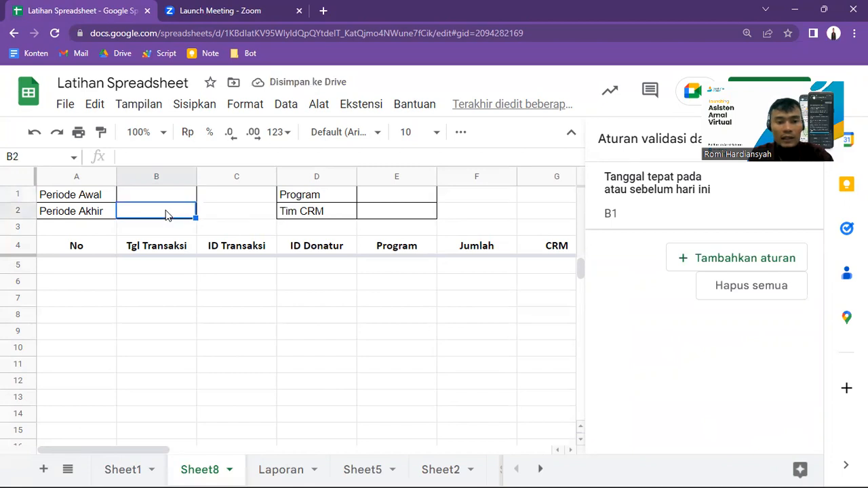
pyautogui.click(738, 264)
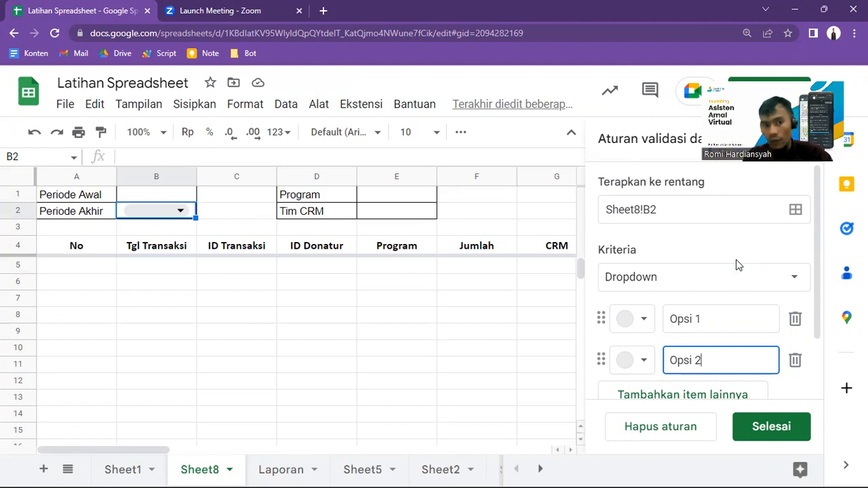
pyautogui.click(722, 280)
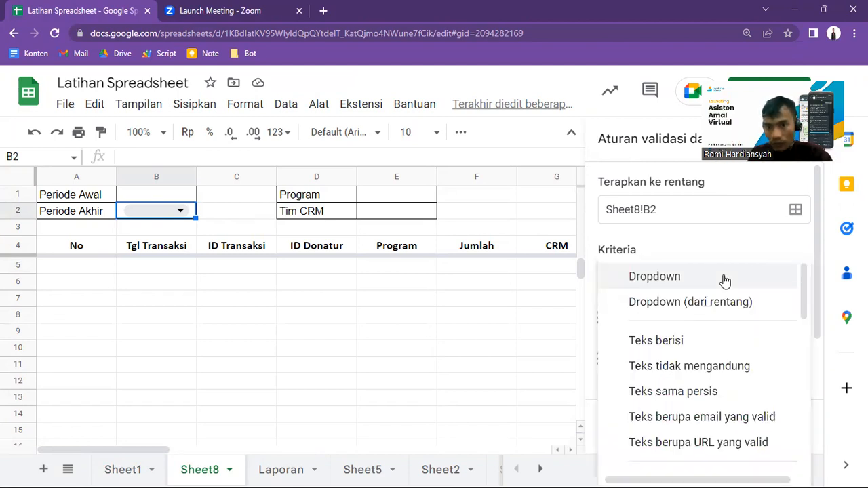
pyautogui.scroll(-2, 705, 417)
pyautogui.scroll(-4, 705, 417)
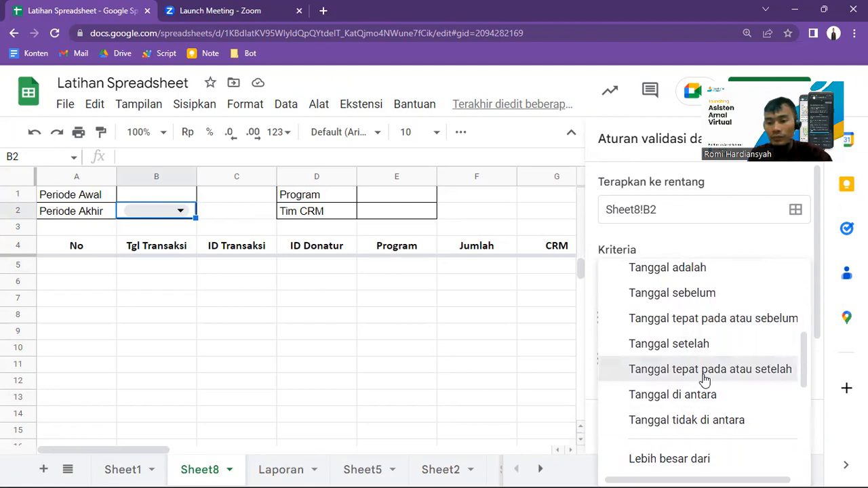
pyautogui.click(704, 378)
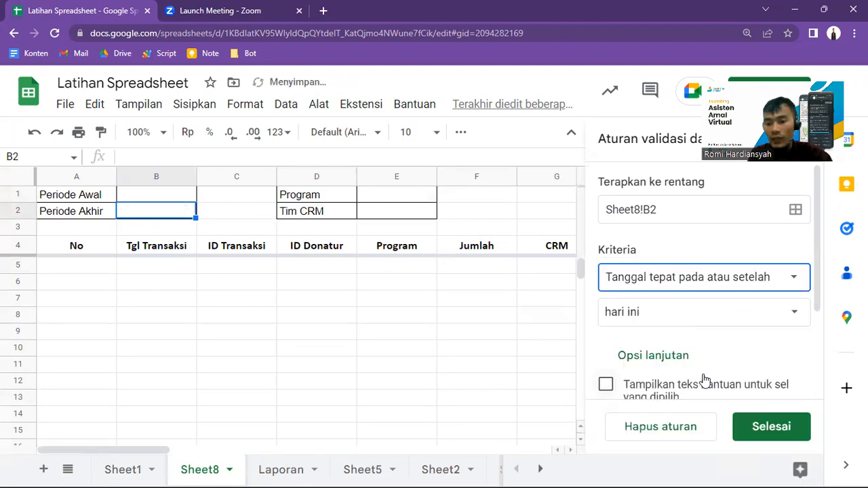
# - Set the B2 rule's reference to "tanggal tepatnya" with the formula =B1, choose "Tolak input" for invalid data, and save the rule
pyautogui.click(655, 312)
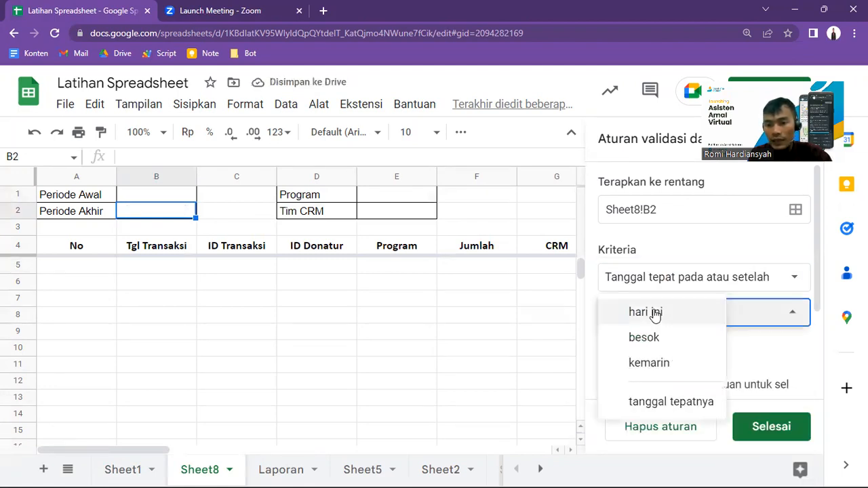
pyautogui.click(652, 403)
pyautogui.click(634, 353)
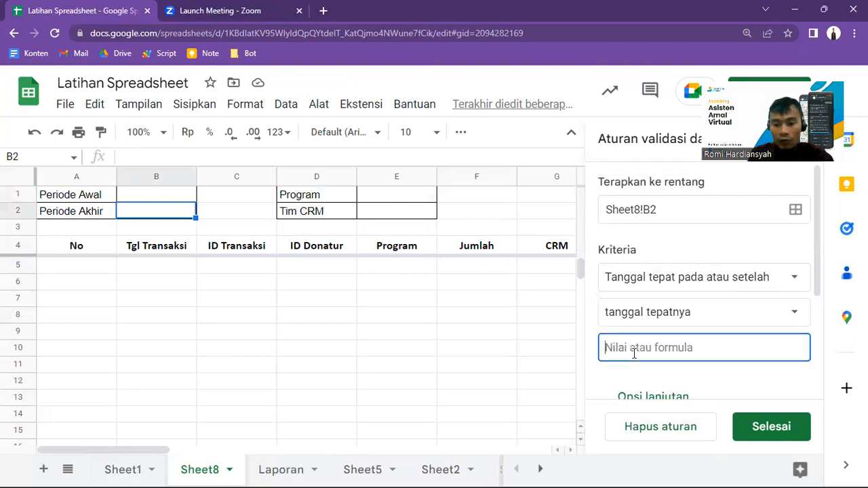
pyautogui.write('=')
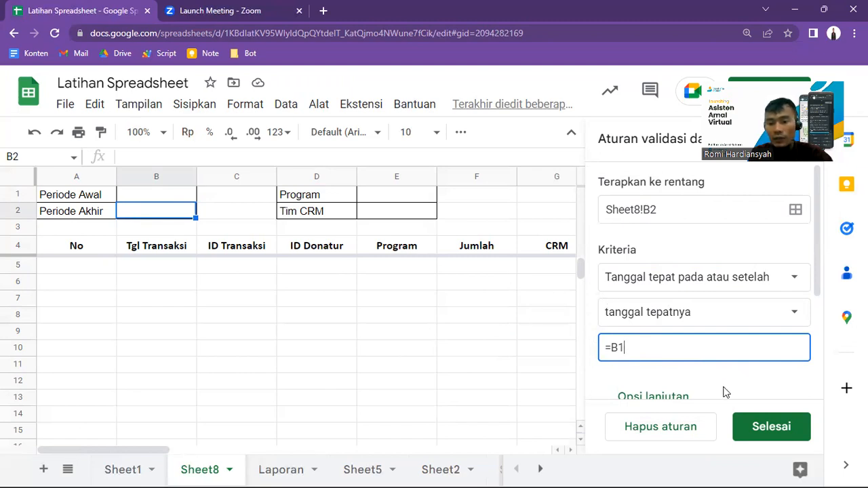
pyautogui.scroll(-3, 725, 392)
pyautogui.click(607, 370)
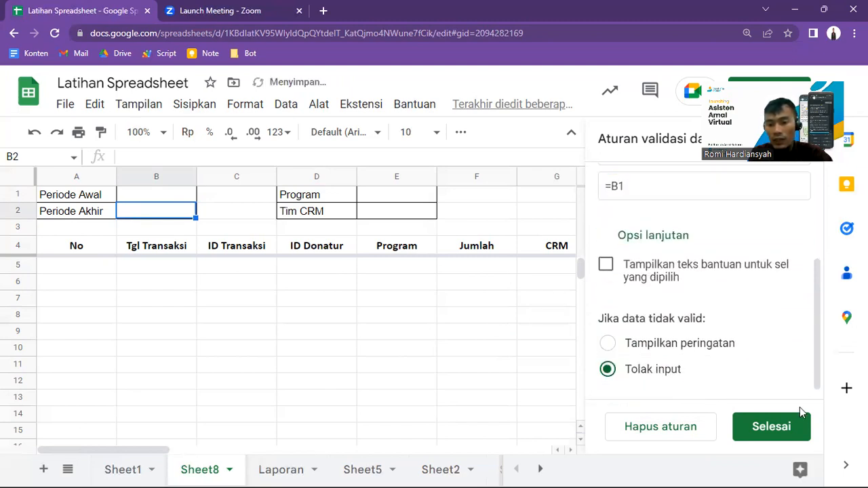
pyautogui.click(787, 432)
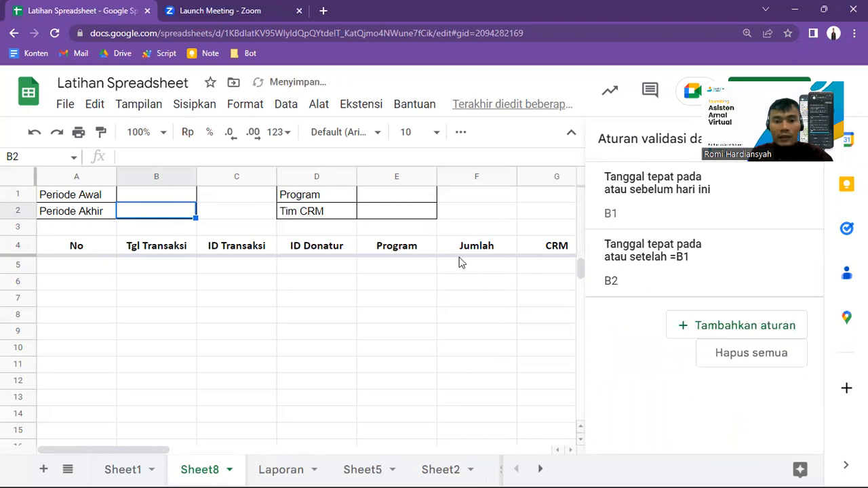
# - Select the Program filter cell E1 and examine the entries in Sheet1's Program column for repeated program names
pyautogui.click(392, 198)
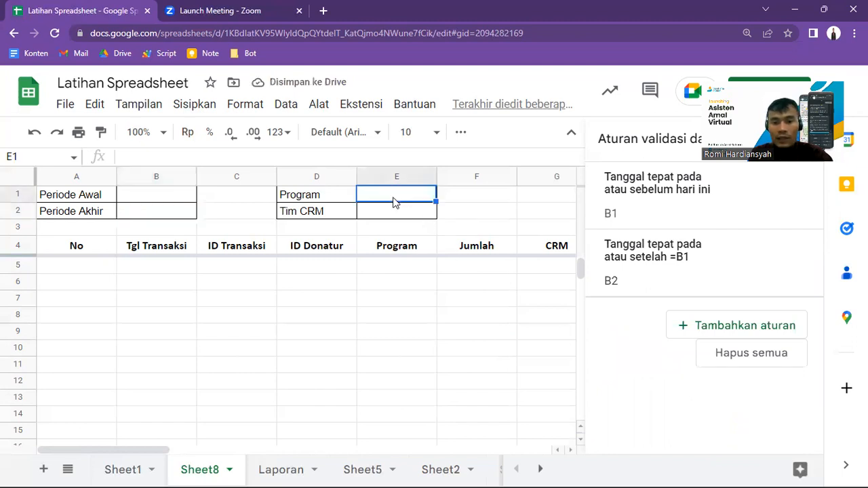
pyautogui.click(121, 468)
pyautogui.click(294, 223)
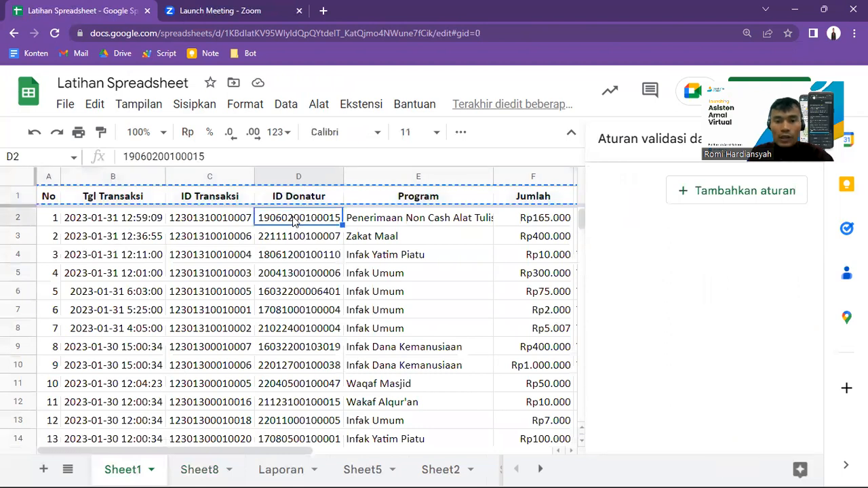
pyautogui.press('Right')
pyautogui.press('Down')
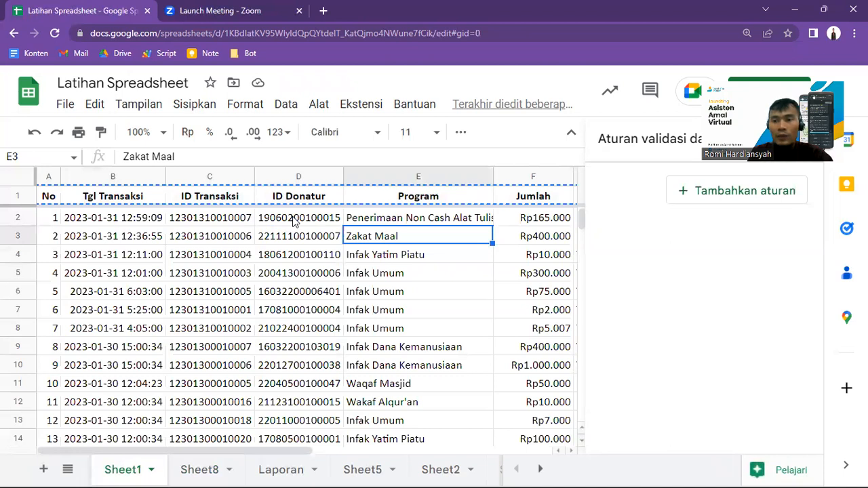
pyautogui.press('Down')
pyautogui.press('Down')
pyautogui.press('Up')
pyautogui.press('Down')
pyautogui.press('Down')
pyautogui.press('Down')
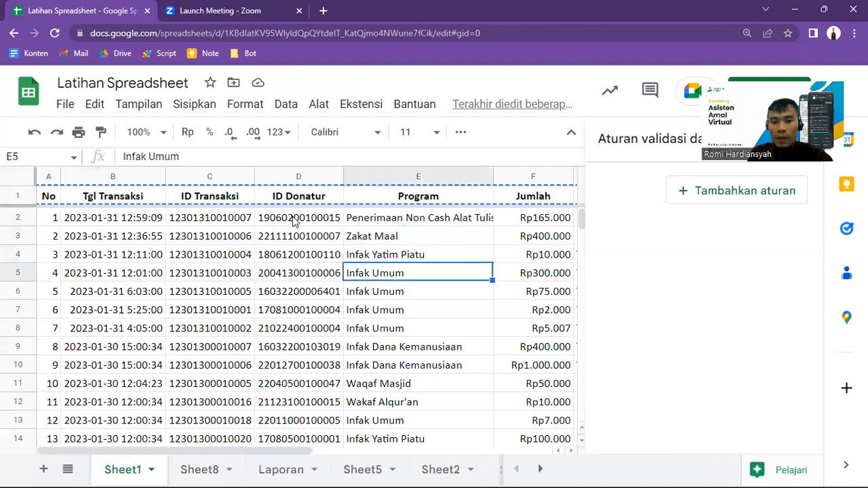
pyautogui.press('Up')
pyautogui.press('Up')
pyautogui.press('Up')
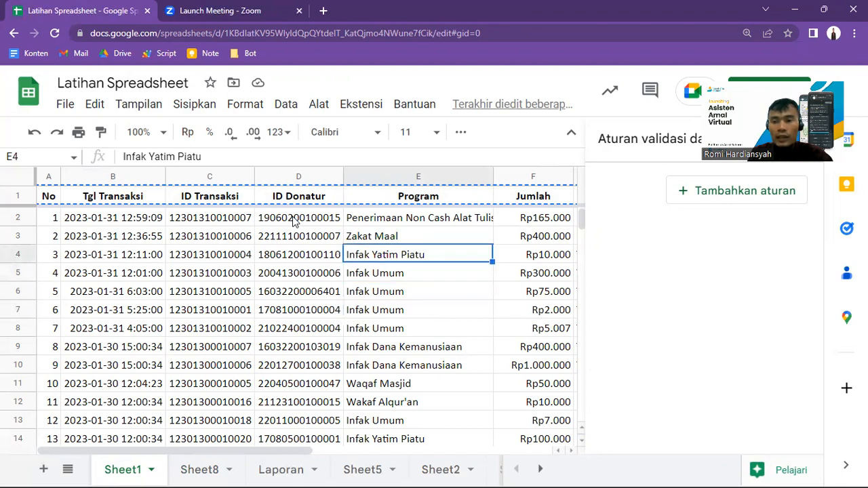
pyautogui.press('Down')
pyautogui.press('Up')
pyautogui.press('Down')
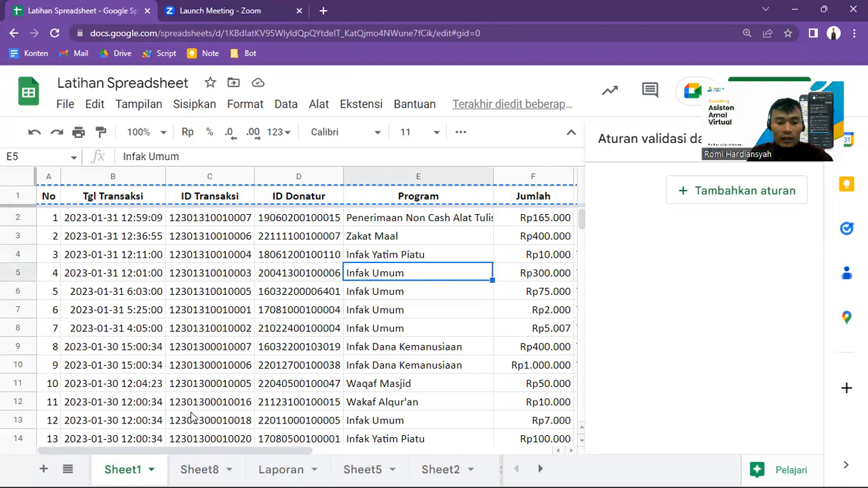
# - Add a validation rule to Sheet8 cell E1 with the criterion "Dropdown (dari rentang)"
pyautogui.click(197, 469)
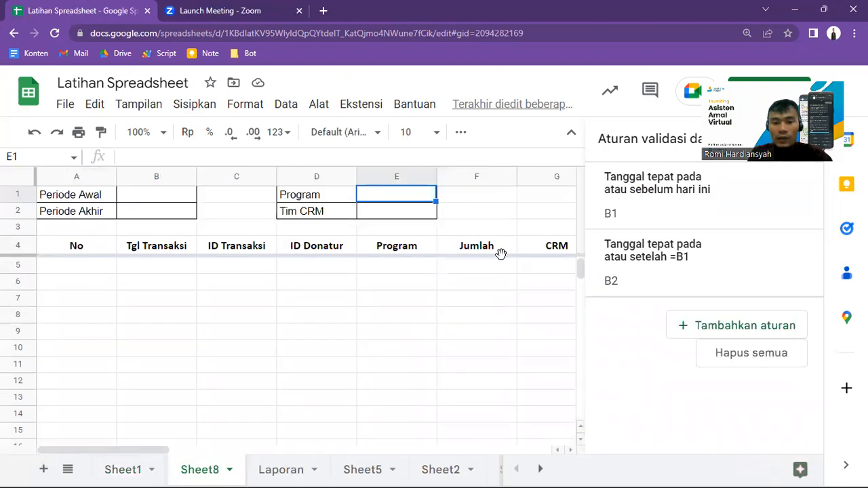
pyautogui.click(686, 324)
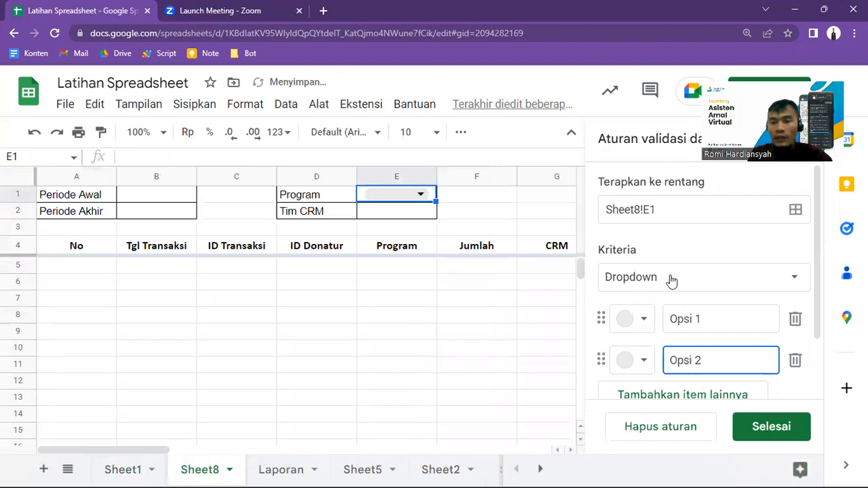
pyautogui.click(670, 279)
pyautogui.click(683, 304)
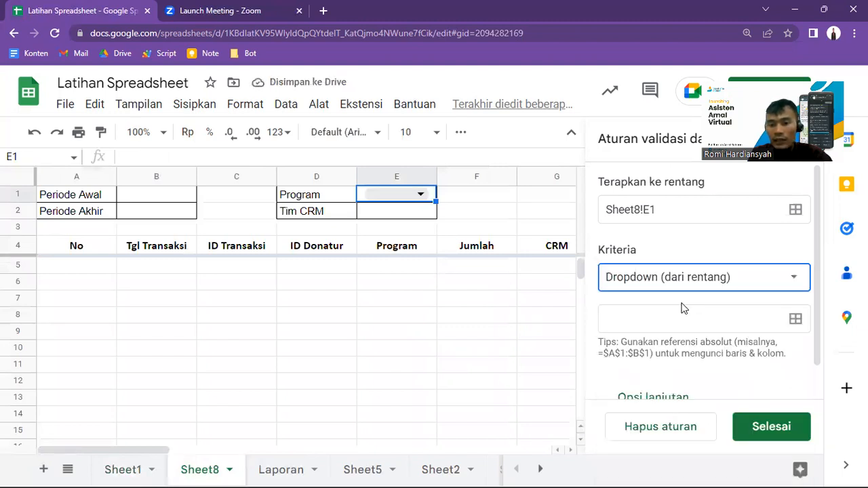
# - Set the source range of the E1 program dropdown to Sheet1!E2:E, taken from Sheet1's Program column without its header
pyautogui.click(794, 321)
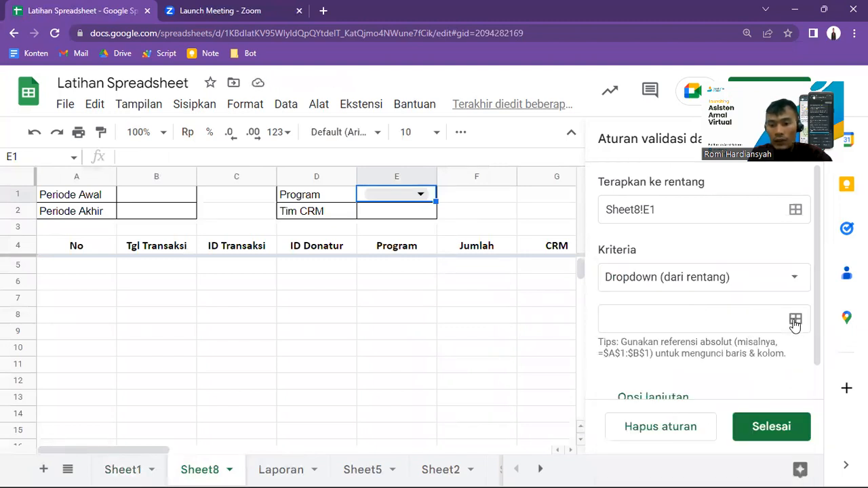
pyautogui.click(115, 468)
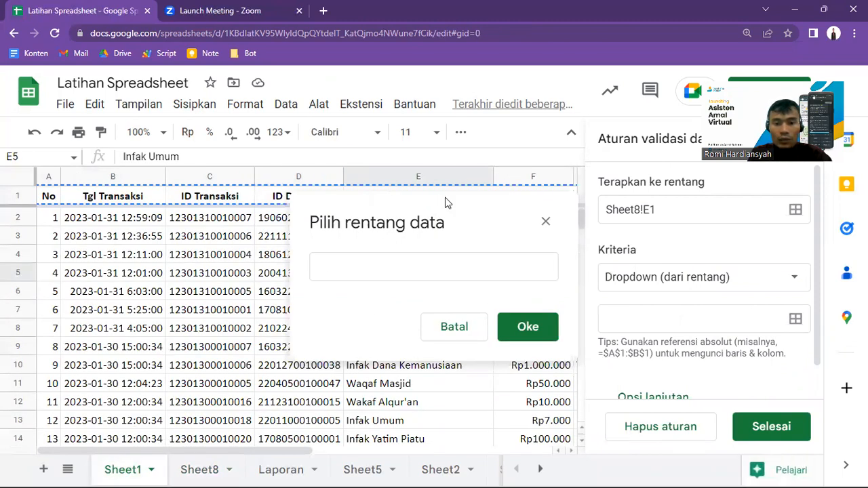
pyautogui.click(404, 176)
pyautogui.click(105, 322)
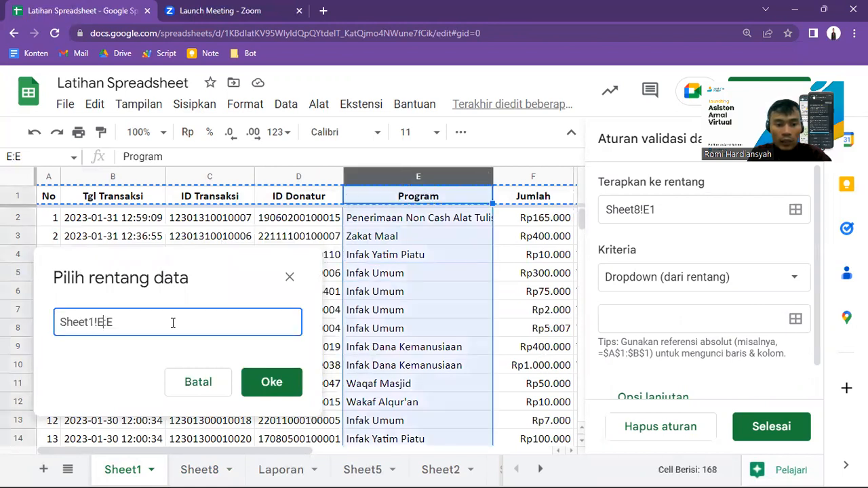
pyautogui.write('2')
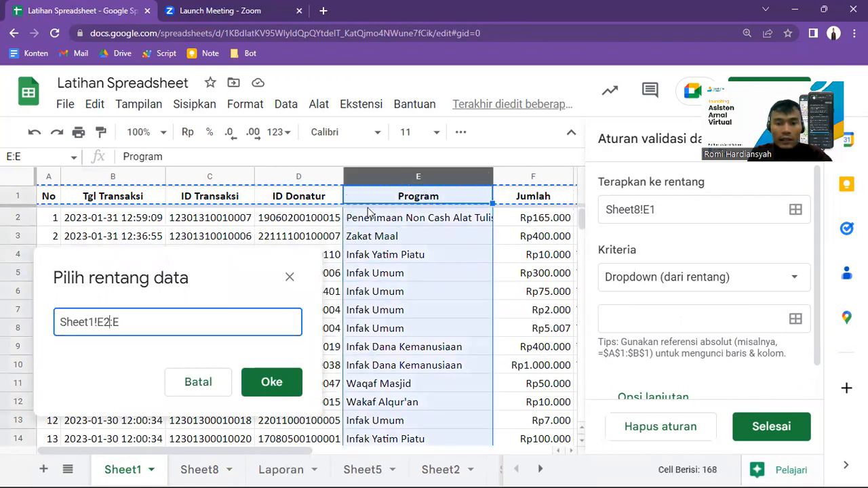
pyautogui.click(268, 392)
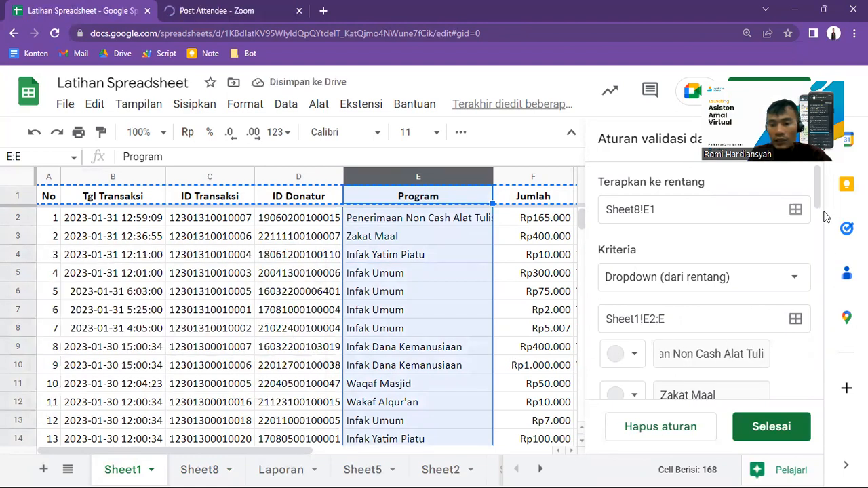
# - Back on Sheet8, set the E1 dropdown's display style to "Panah" in the advanced options and save the rule
pyautogui.click(217, 468)
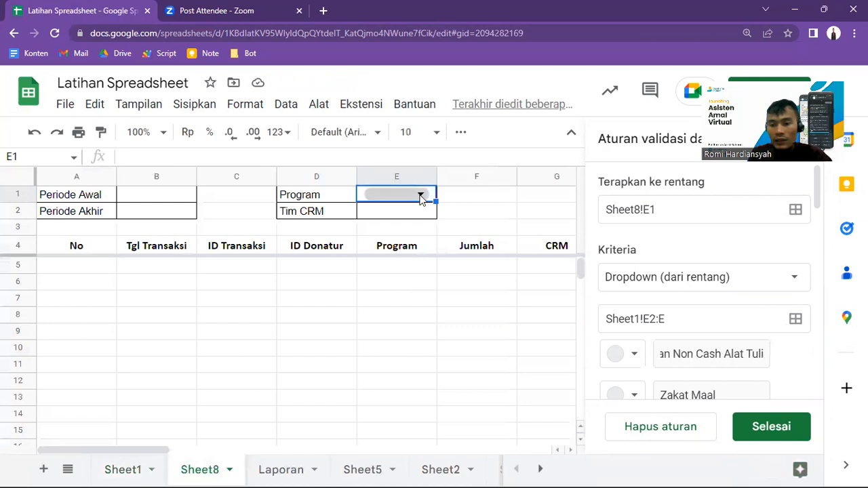
pyautogui.moveTo(817, 202); pyautogui.dragTo(815, 414)
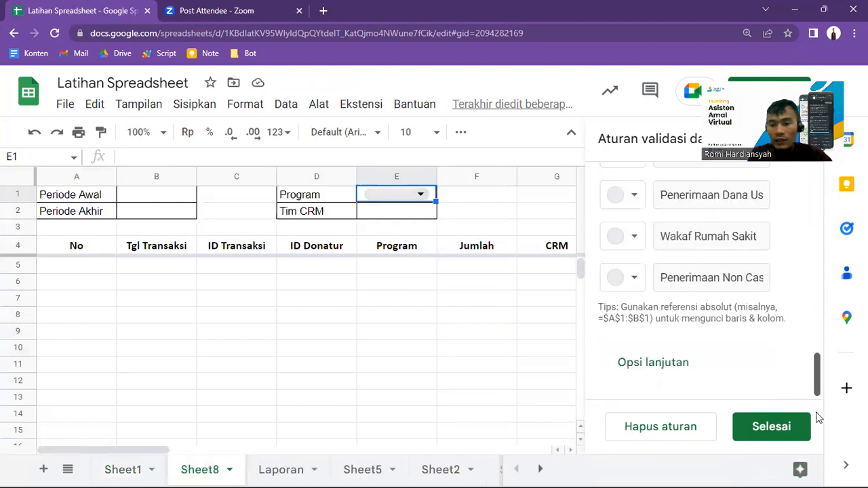
pyautogui.click(641, 361)
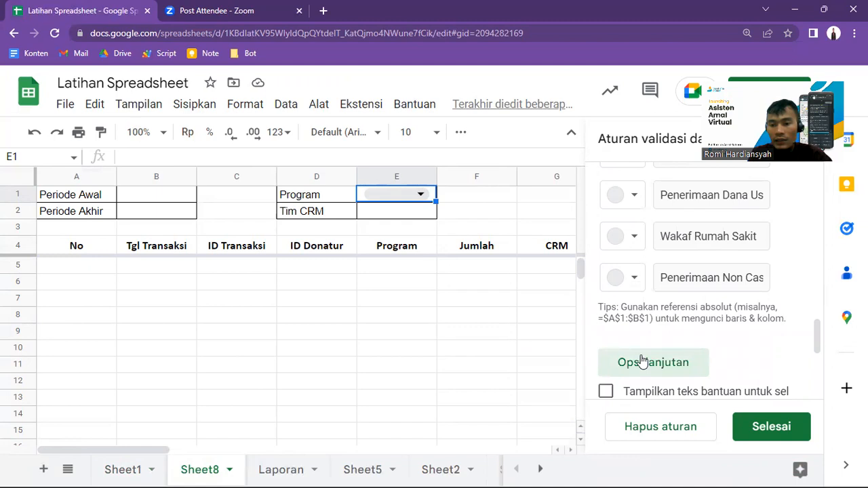
pyautogui.scroll(-5, 640, 361)
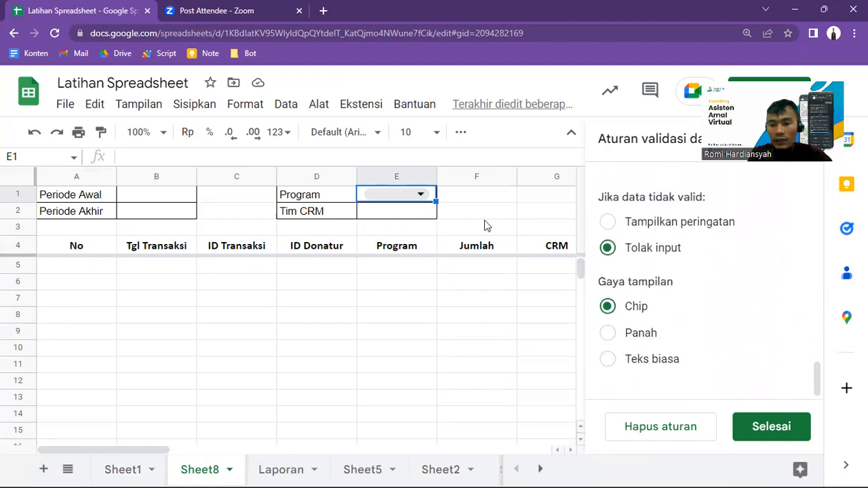
pyautogui.click(608, 333)
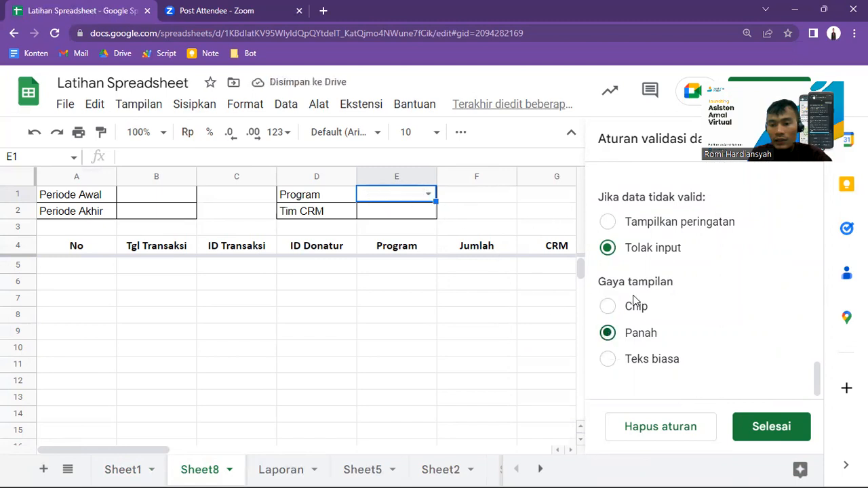
pyautogui.click(781, 430)
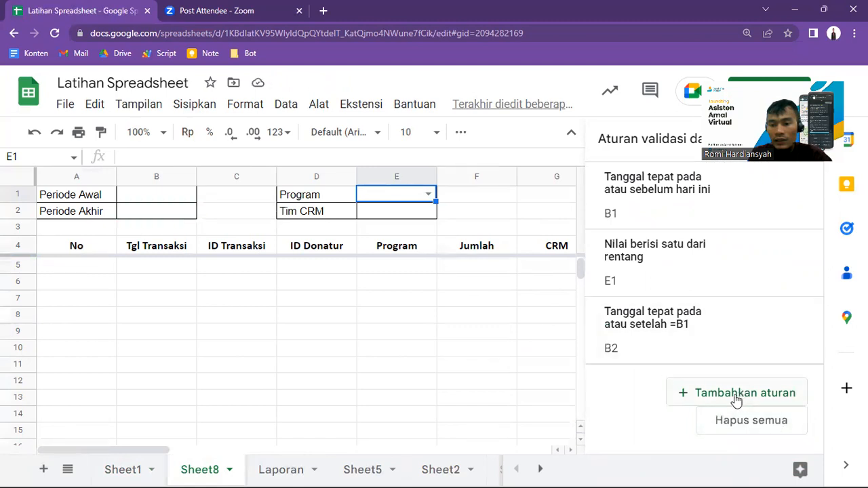
# - Add a validation rule to the Tim CRM filter cell E2 with the criterion "Dropdown (dari rentang)"
pyautogui.click(390, 216)
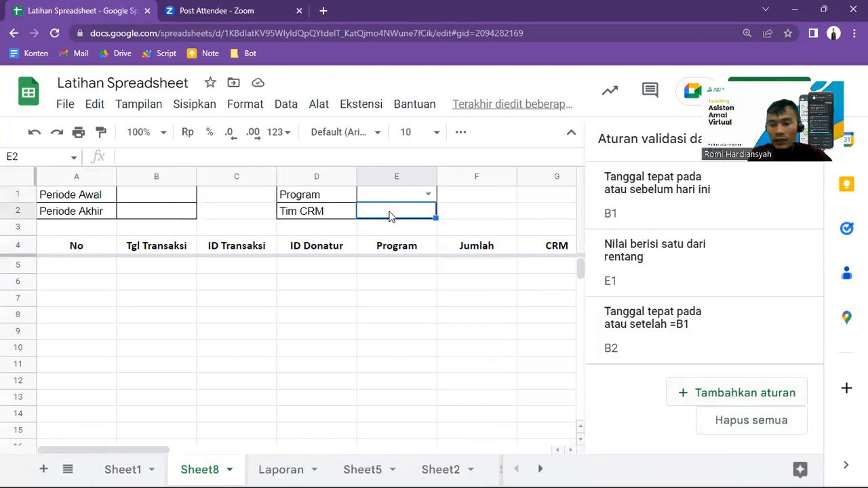
pyautogui.click(707, 396)
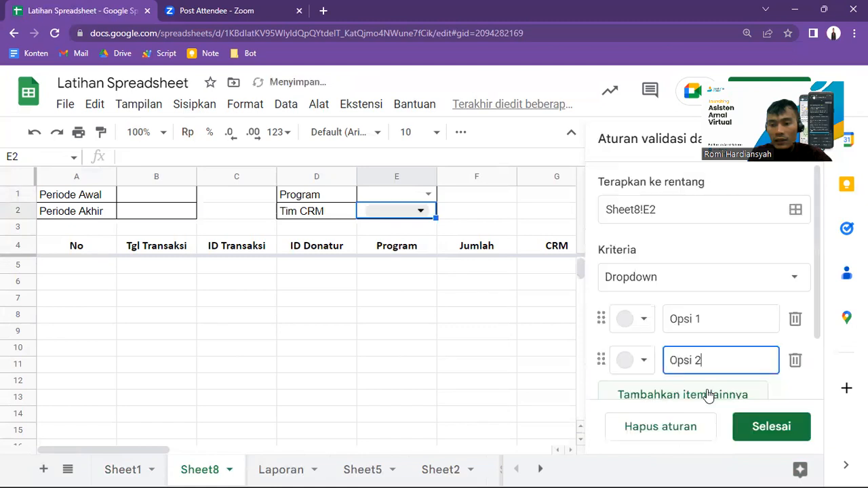
pyautogui.click(643, 282)
pyautogui.click(656, 305)
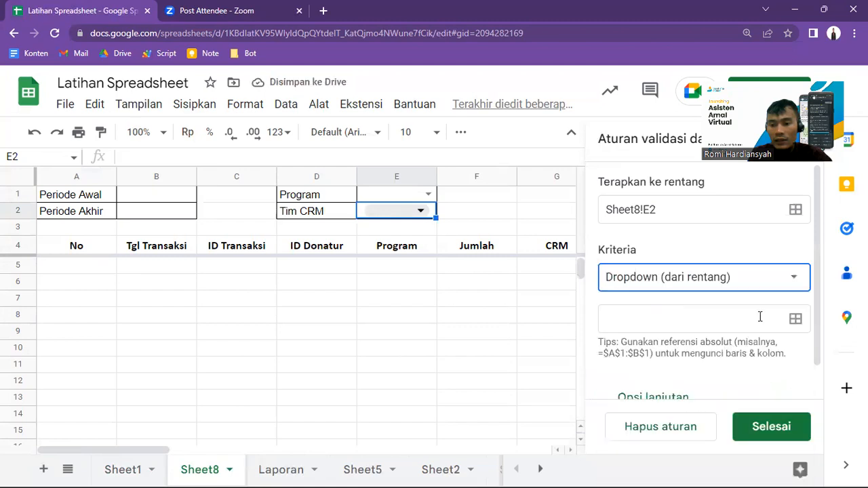
# - Set the source range of the E2 dropdown to Sheet1!G2:G, taken from Sheet1's CRM column without its header
pyautogui.click(797, 320)
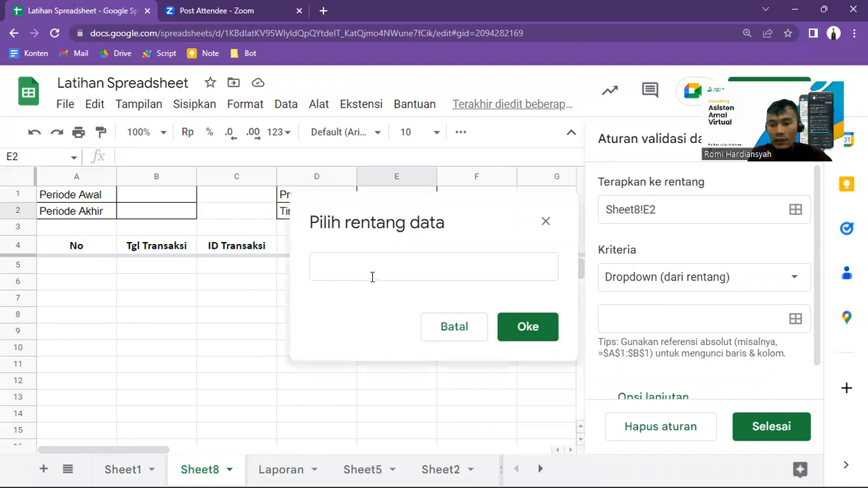
pyautogui.click(124, 469)
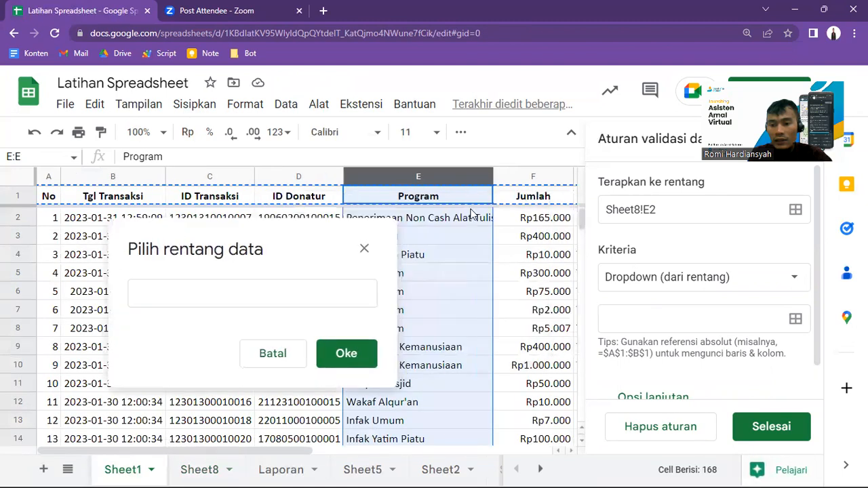
pyautogui.moveTo(276, 450); pyautogui.dragTo(368, 450)
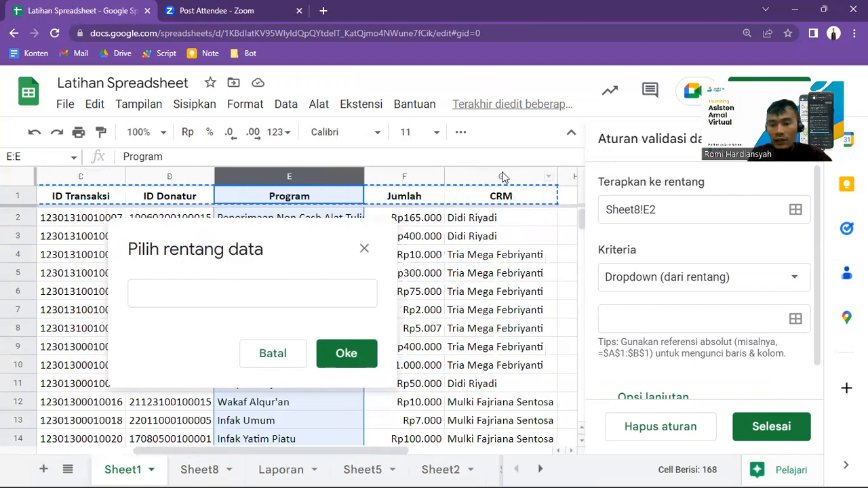
pyautogui.click(503, 177)
pyautogui.click(181, 294)
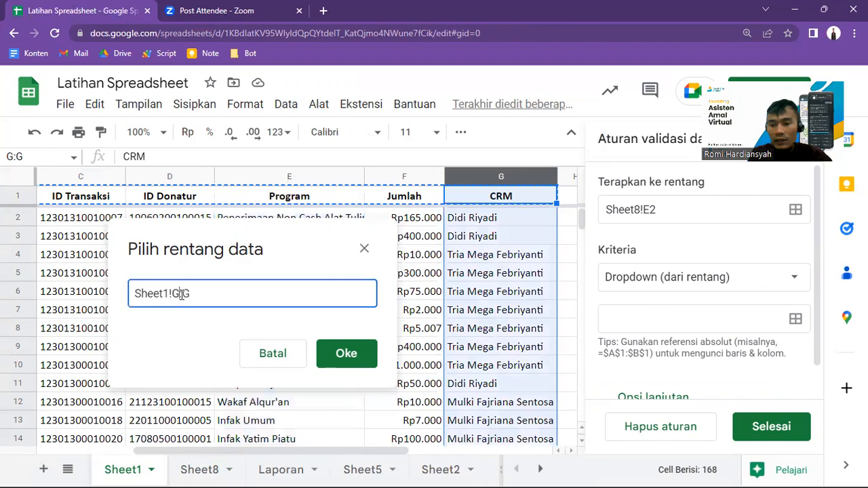
pyautogui.write('2')
pyautogui.click(345, 354)
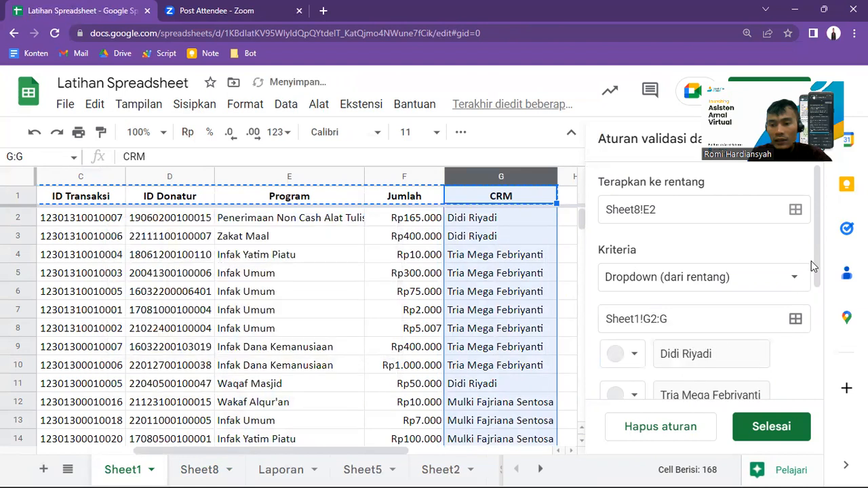
# - Expand the advanced options of the E2 dropdown rule and return to Sheet8
pyautogui.scroll(-1, 814, 308)
pyautogui.scroll(-3, 813, 309)
pyautogui.click(644, 363)
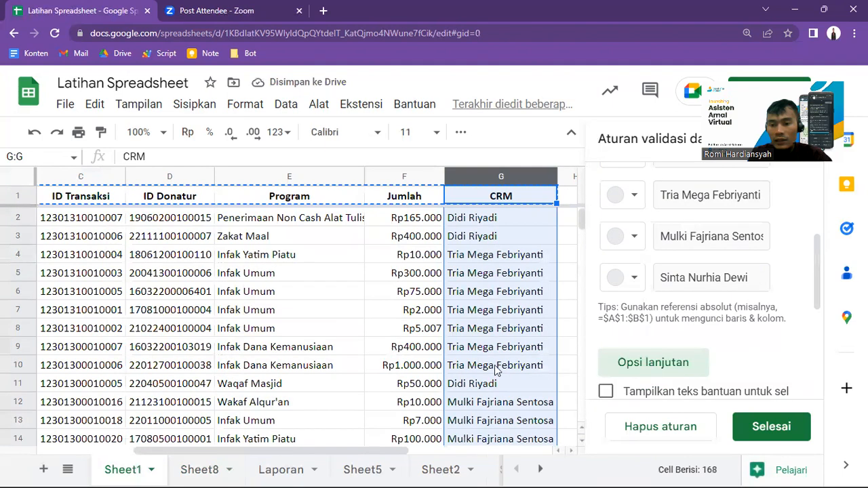
pyautogui.click(196, 470)
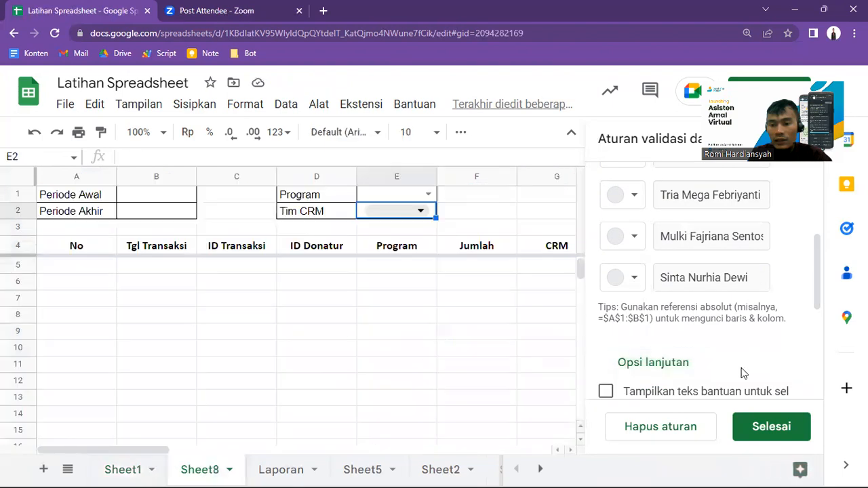
# - Colour the four CRM dropdown items, in listed order, dark red, light pink, dark green and dark blue
pyautogui.moveTo(816, 288); pyautogui.dragTo(817, 267)
pyautogui.click(634, 228)
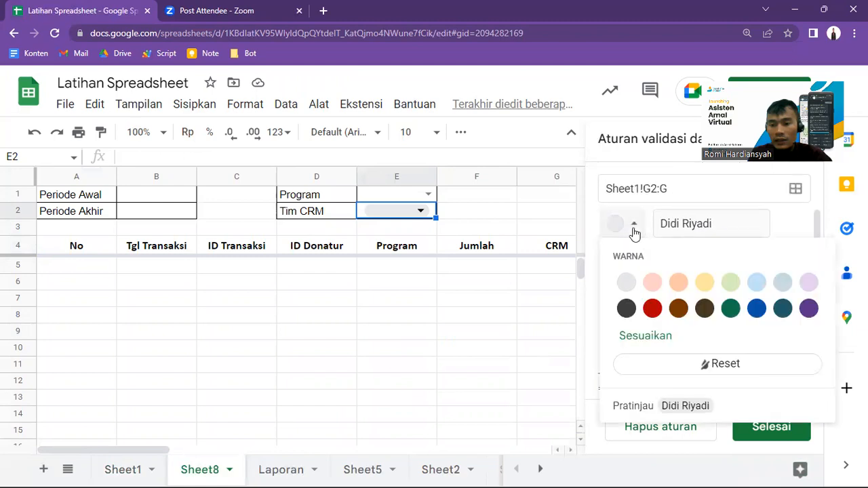
pyautogui.click(652, 306)
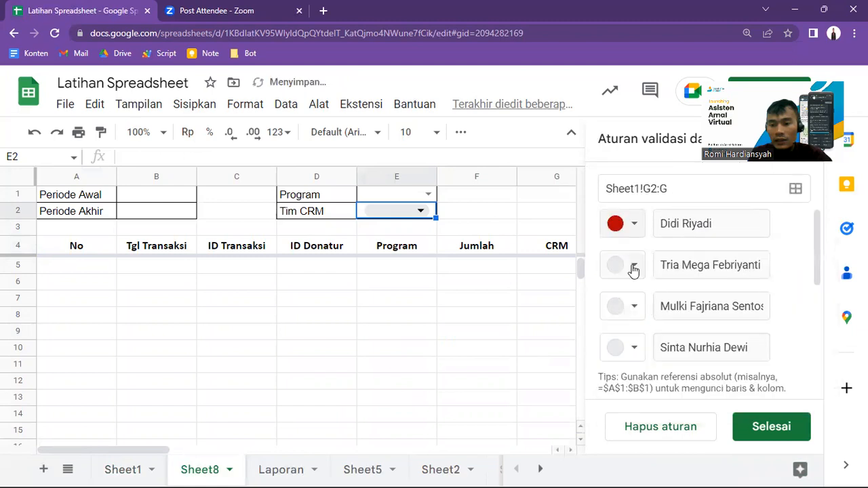
pyautogui.click(633, 268)
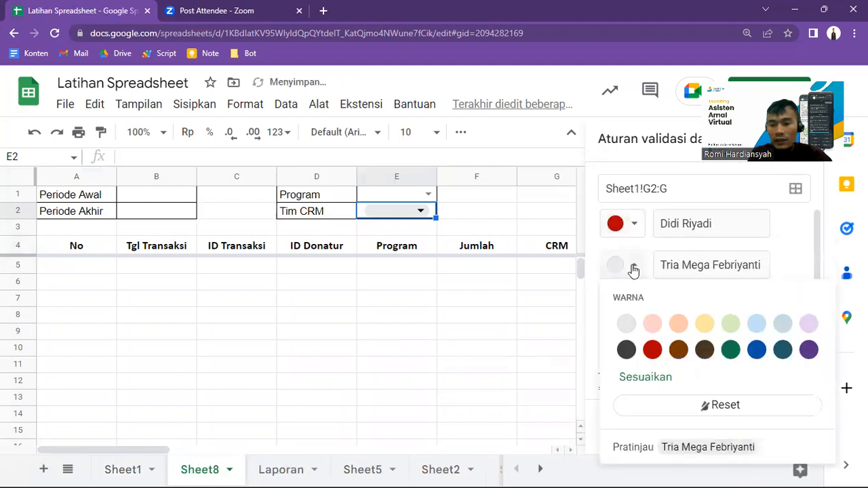
pyautogui.click(652, 323)
pyautogui.click(634, 307)
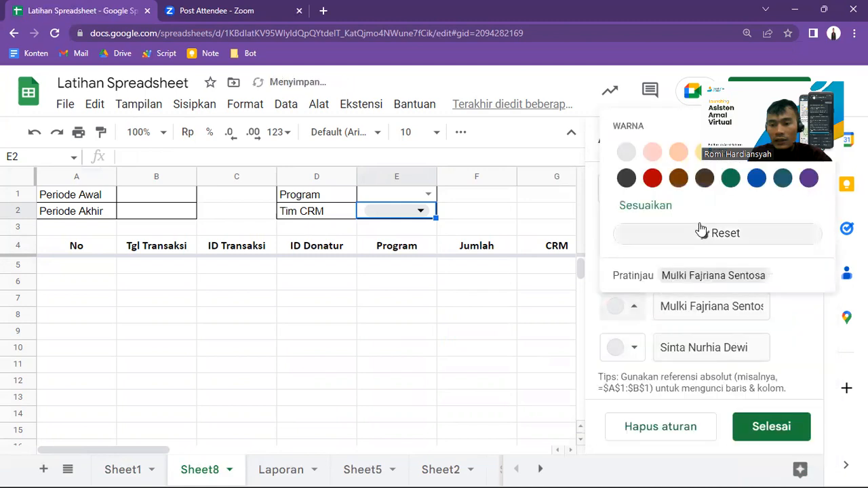
pyautogui.click(730, 179)
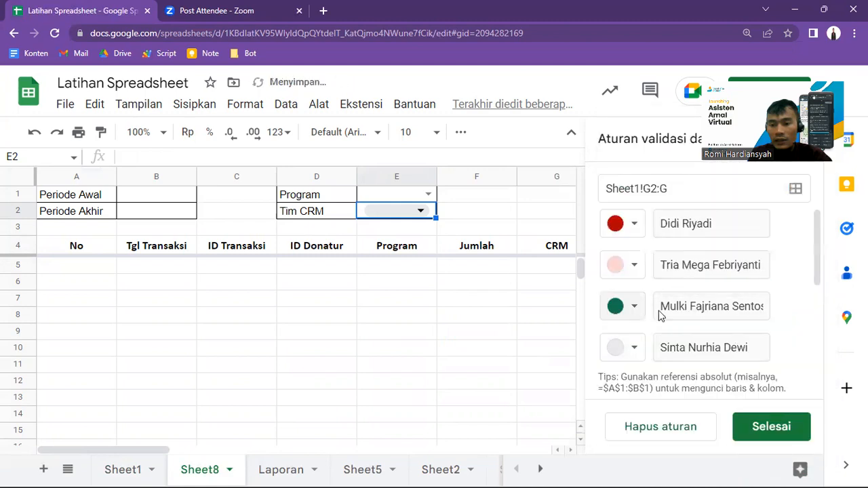
pyautogui.click(634, 347)
pyautogui.click(756, 219)
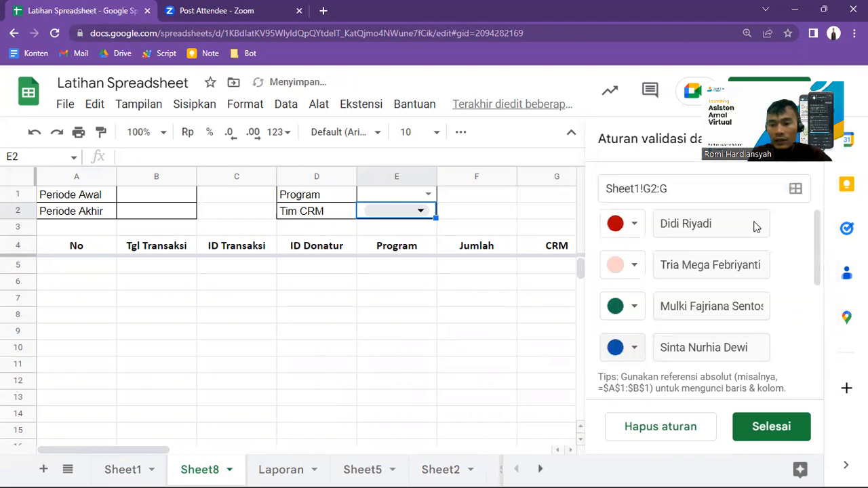
# - Save the E2 dropdown rule with "Tolak input" and the "Chip" display style, and close the data validation rules
pyautogui.scroll(-3, 780, 366)
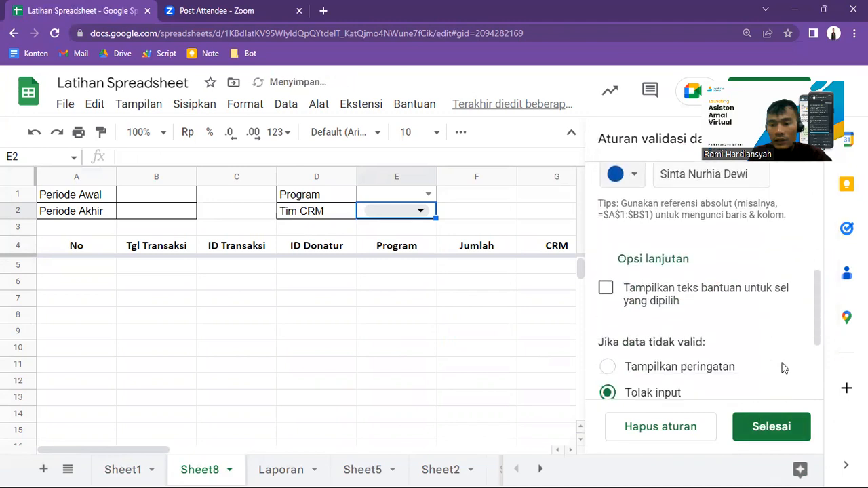
pyautogui.scroll(-2, 608, 358)
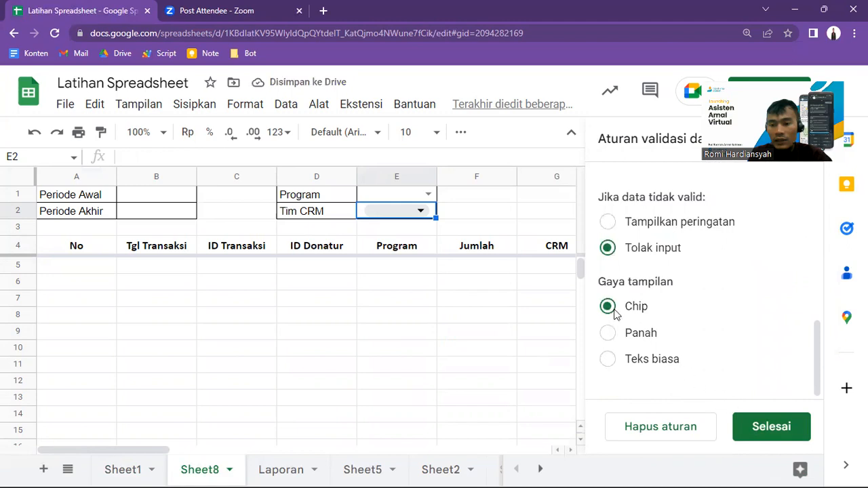
pyautogui.click(752, 430)
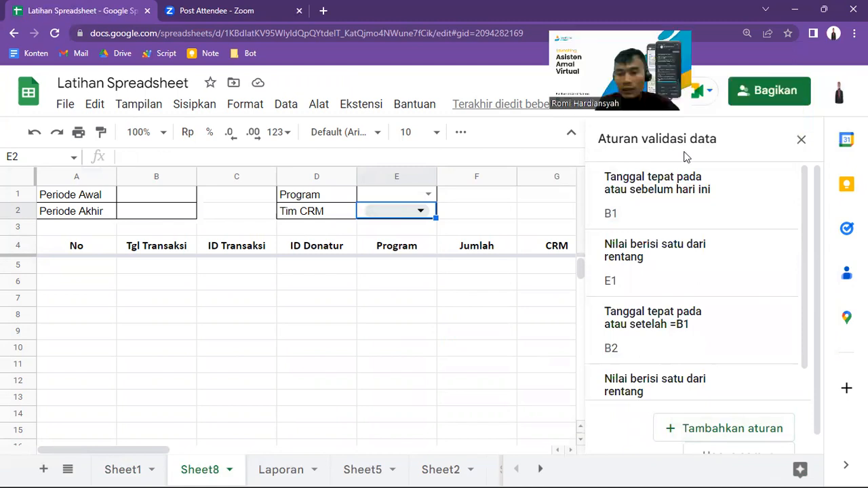
pyautogui.click(801, 139)
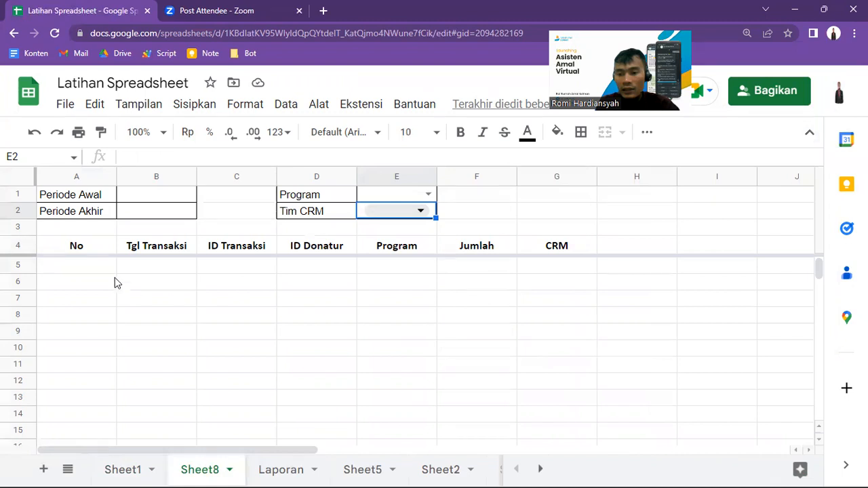
# - Test the date validation of the Periode Awal cell B1 by entering the non-date text "trtrtrtrtrrt"
pyautogui.click(100, 267)
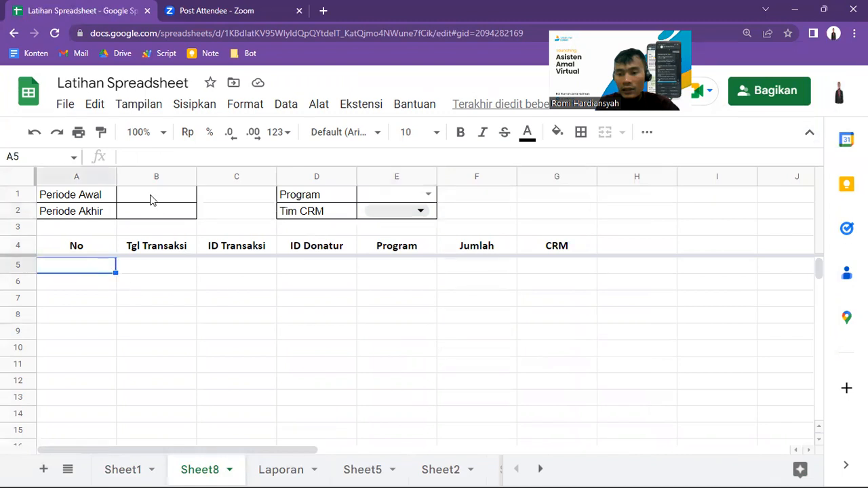
pyautogui.click(152, 199)
pyautogui.write('trtrtrtrtrrt')
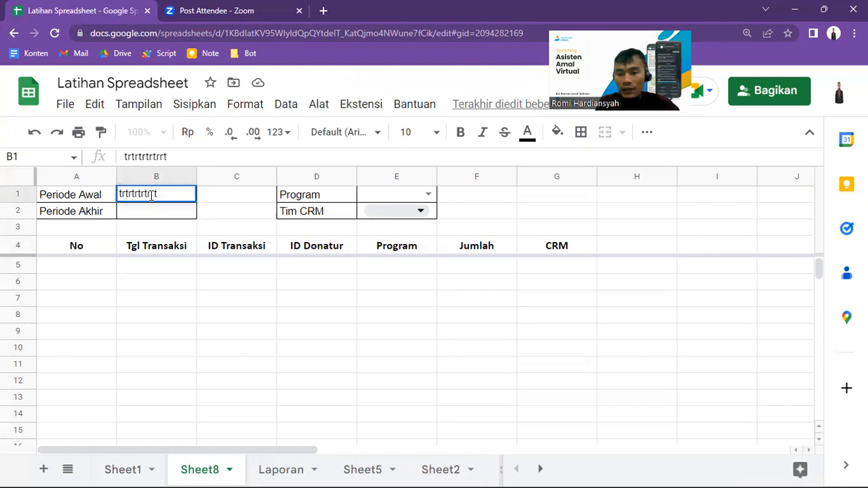
pyautogui.press('Return')
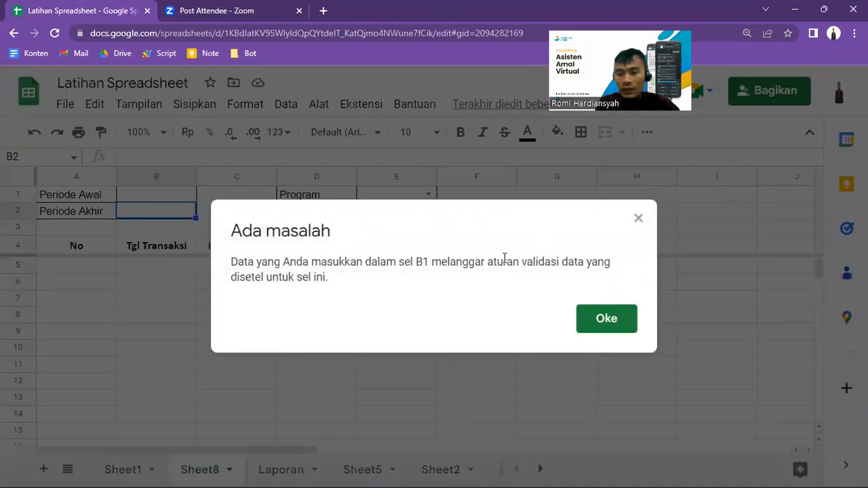
pyautogui.click(600, 323)
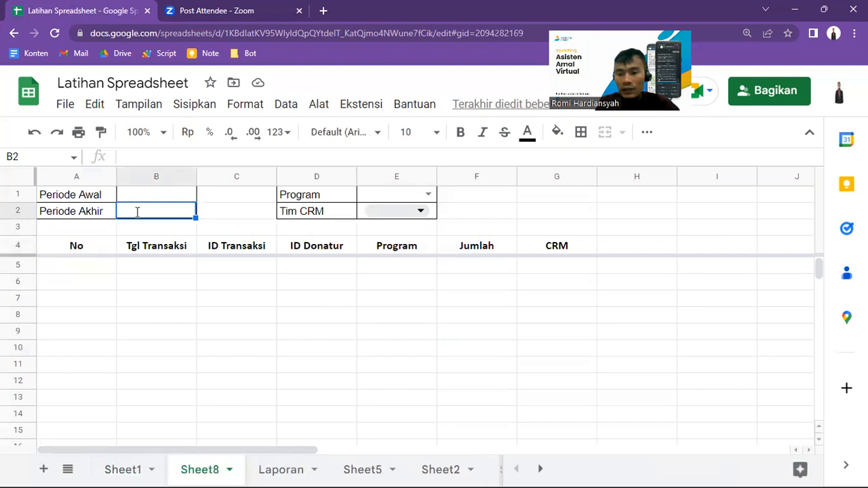
# - Test the date validation of the Periode Akhir cell B2 by entering "4545454" and the text "rtrtrtrtr"
pyautogui.write('4545454')
pyautogui.press('Return')
pyautogui.click(137, 216)
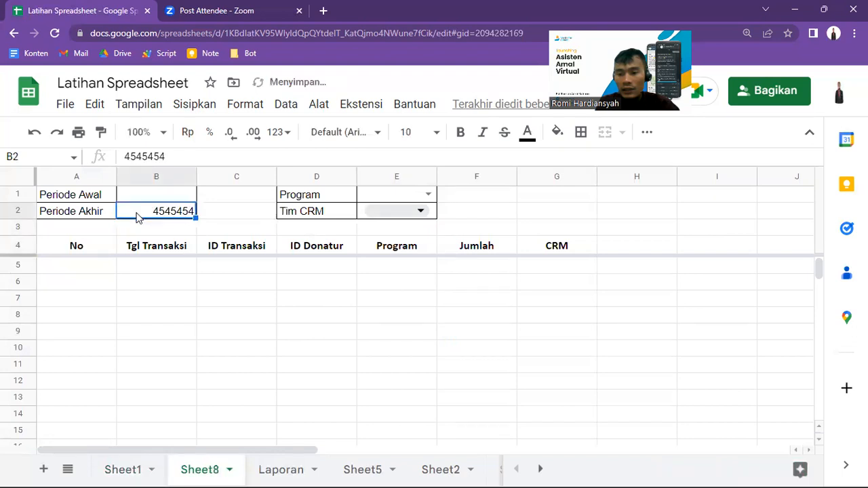
pyautogui.write('rtrtrtrtr')
pyautogui.press('Return')
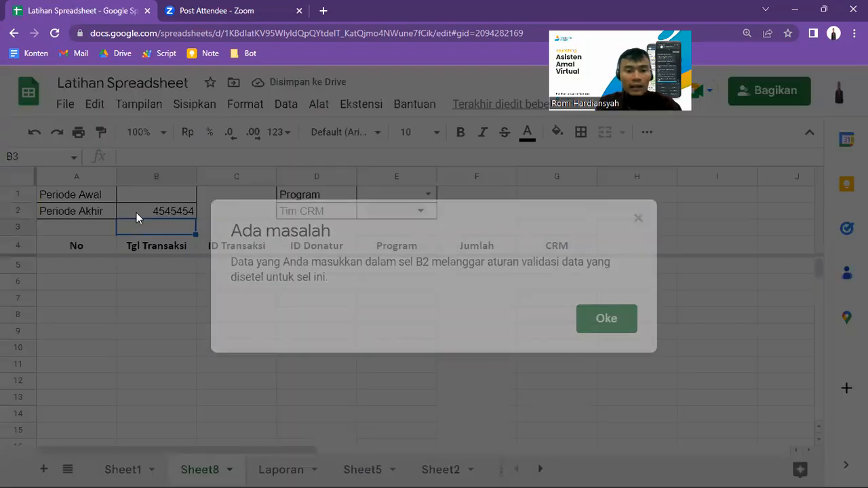
pyautogui.click(605, 318)
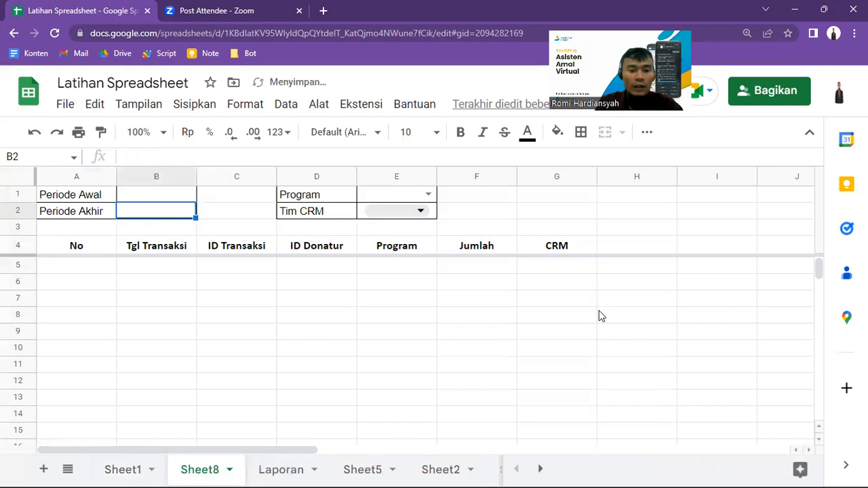
# - Format the period cells B1:B2 with the long date format showing weekday, day, month name and year
pyautogui.hotkey('shift', 'Up')
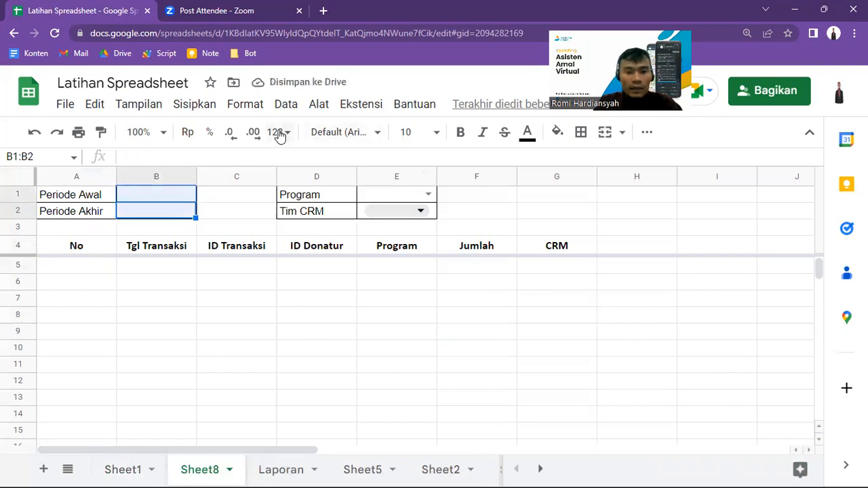
pyautogui.click(276, 131)
pyautogui.scroll(-3, 376, 440)
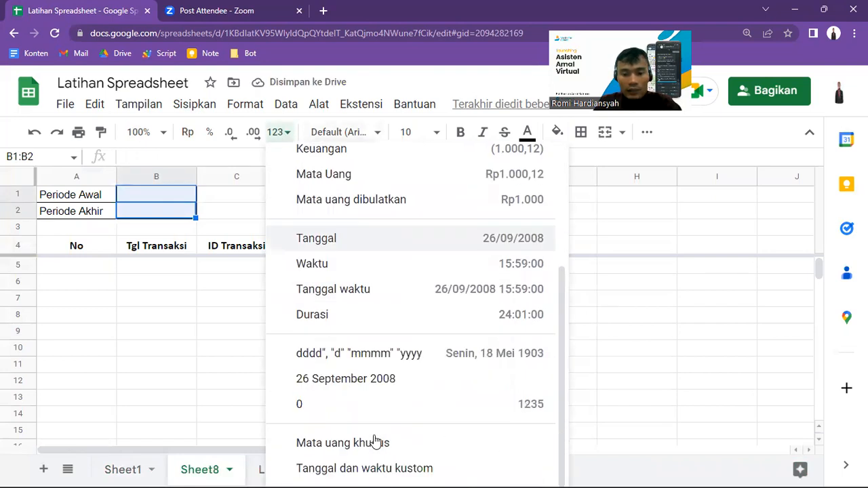
pyautogui.click(432, 344)
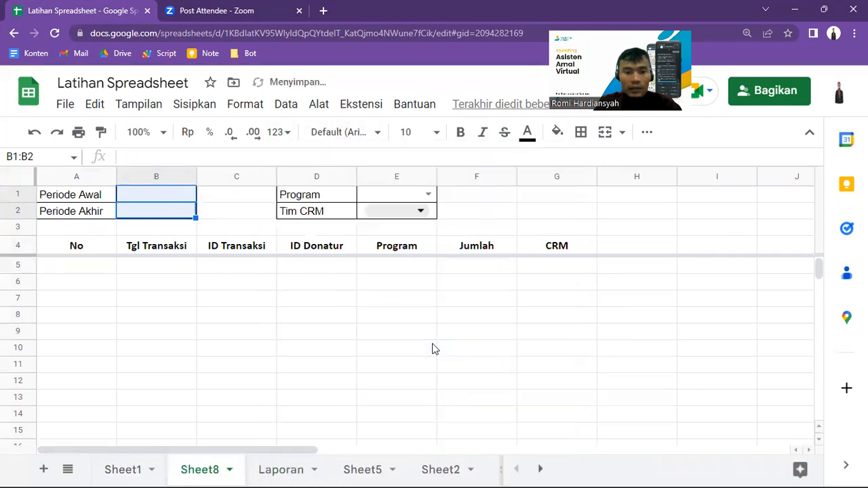
# - Review the options offered by the Program dropdown in E1 and the Tim CRM dropdown in E2
pyautogui.click(427, 194)
pyautogui.scroll(-3, 426, 337)
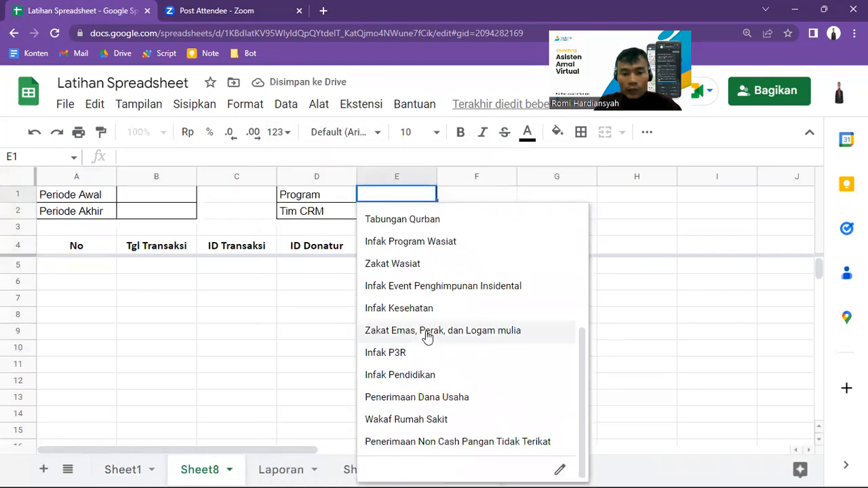
pyautogui.scroll(3, 427, 335)
pyautogui.click(324, 217)
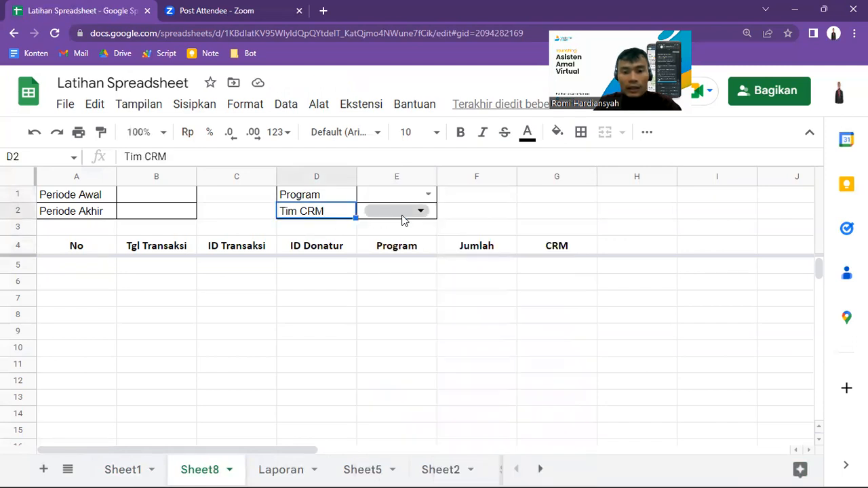
pyautogui.click(421, 212)
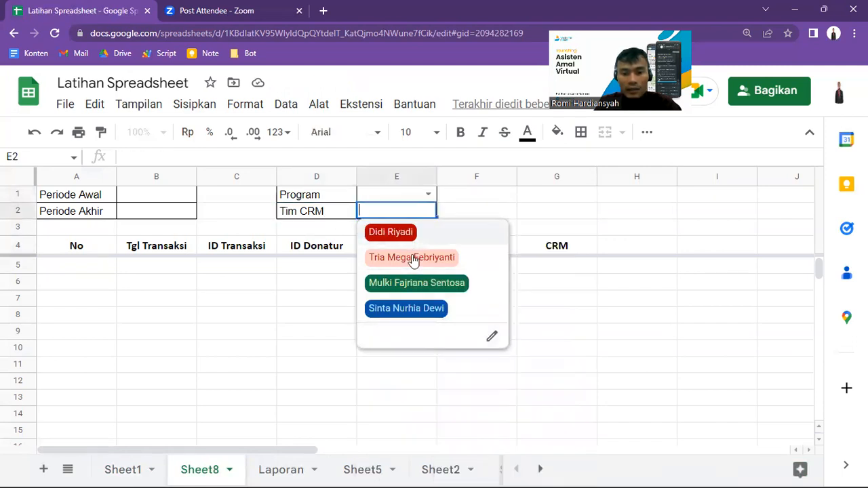
pyautogui.click(204, 282)
pyautogui.press('Left')
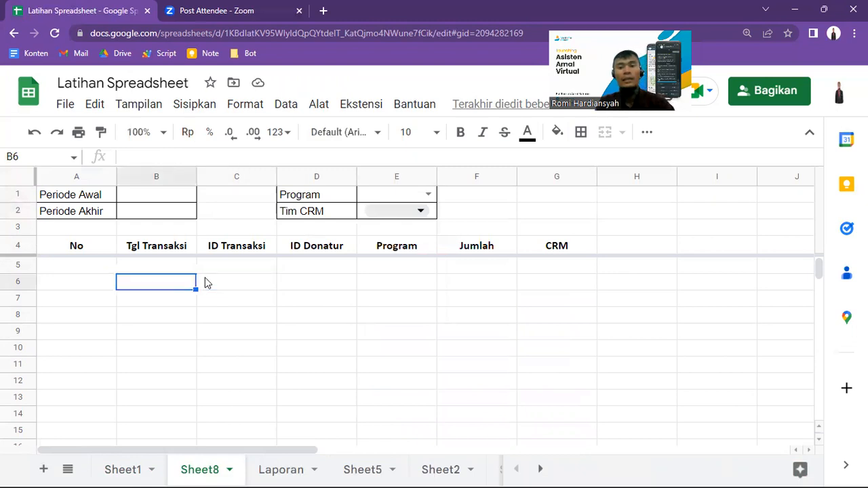
pyautogui.press('Up')
pyautogui.press('Left')
pyautogui.write('=f')
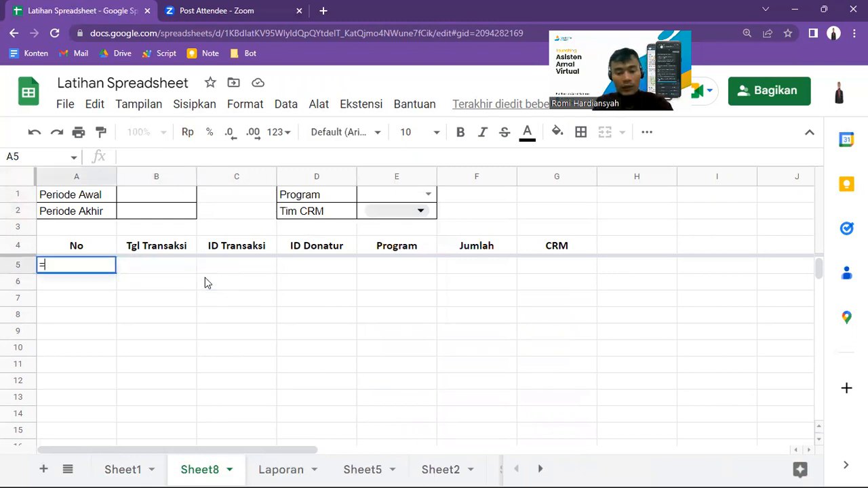
pyautogui.press('BackSpace')
pyautogui.press('BackSpace')
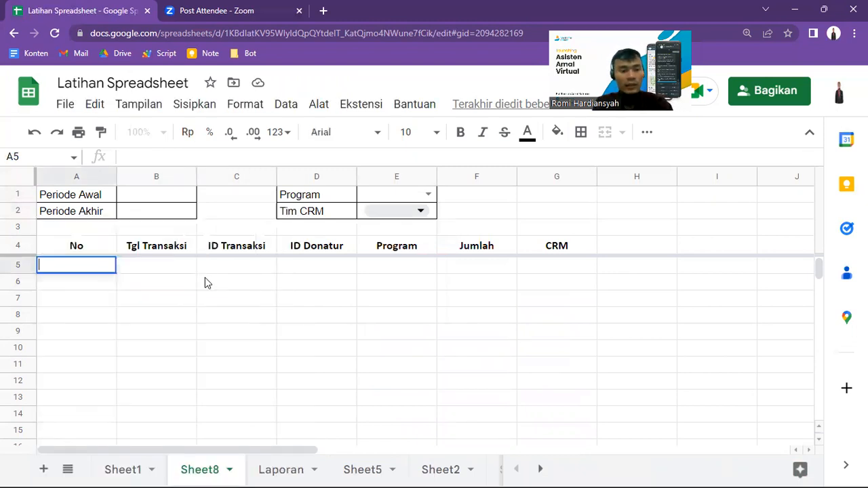
# - Check the transaction date range in column B of Sheet1 and enter 27 January 2023 as Periode Awal in Sheet8 cell B1
pyautogui.click(126, 469)
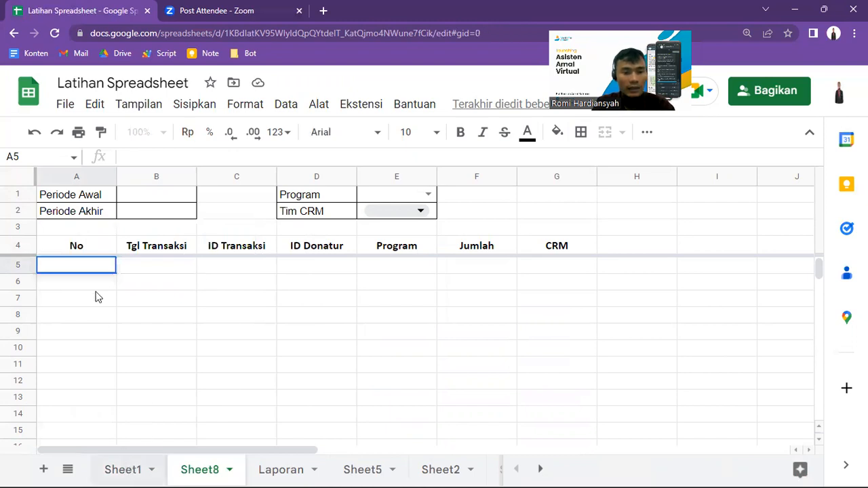
pyautogui.click(84, 224)
pyautogui.press('Home')
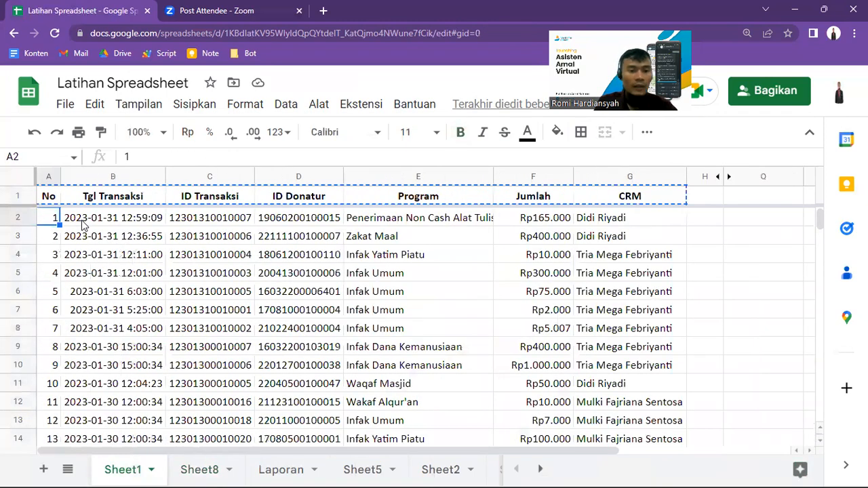
pyautogui.click(84, 225)
pyautogui.hotkey('ctrl', 'shift', 'Down')
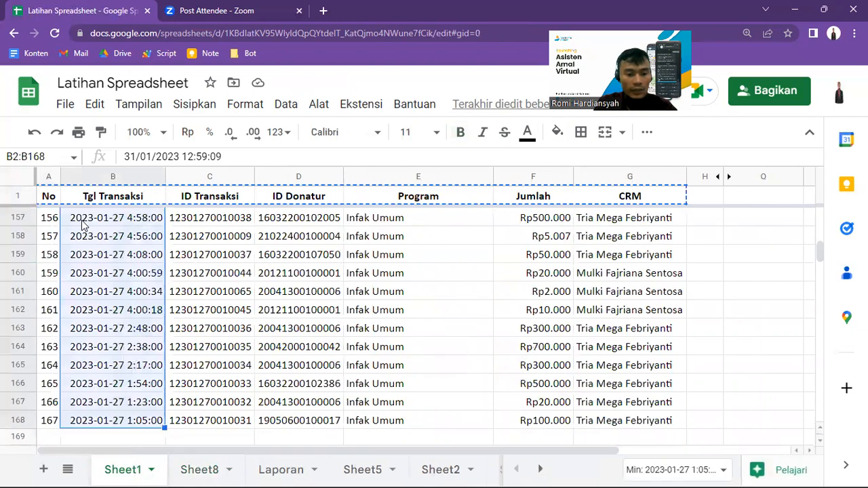
pyautogui.click(197, 469)
pyautogui.click(167, 198)
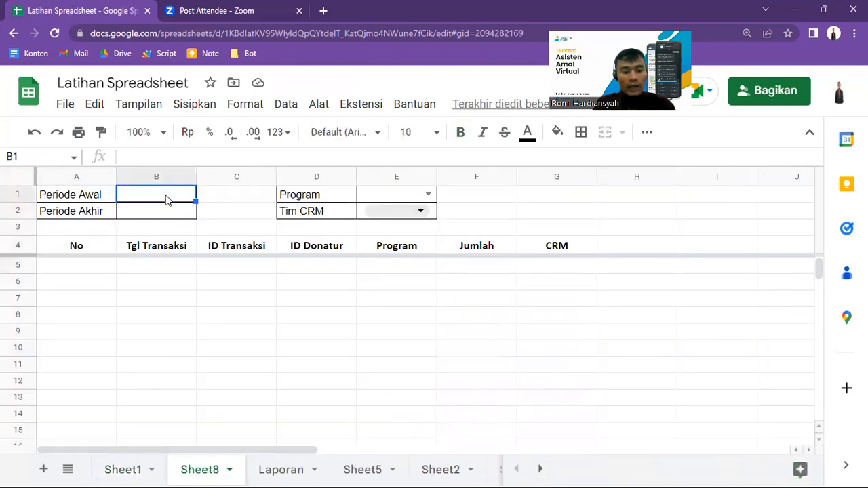
pyautogui.write('27 Janua')
pyautogui.press('Return')
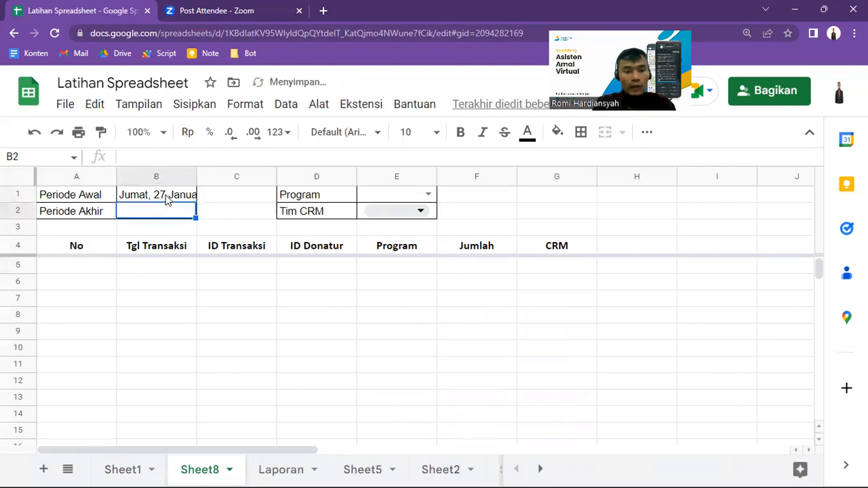
# - Enter 29/1 as the Periode Akhir date in B2 and fit column B to its contents
pyautogui.write('29')
pyautogui.press('Return')
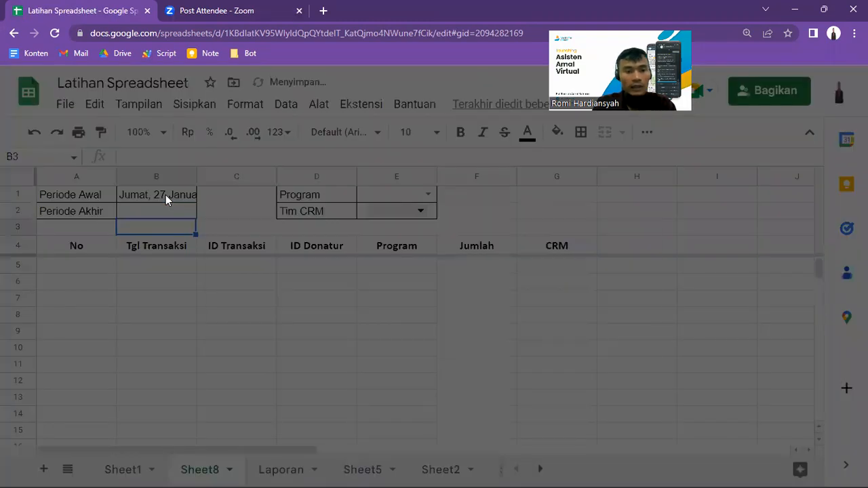
pyautogui.press('Return')
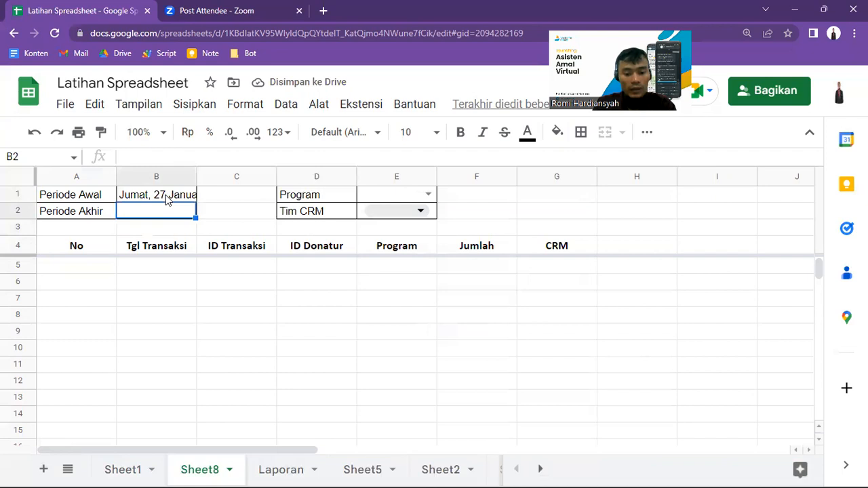
pyautogui.write('29/1')
pyautogui.press('Return')
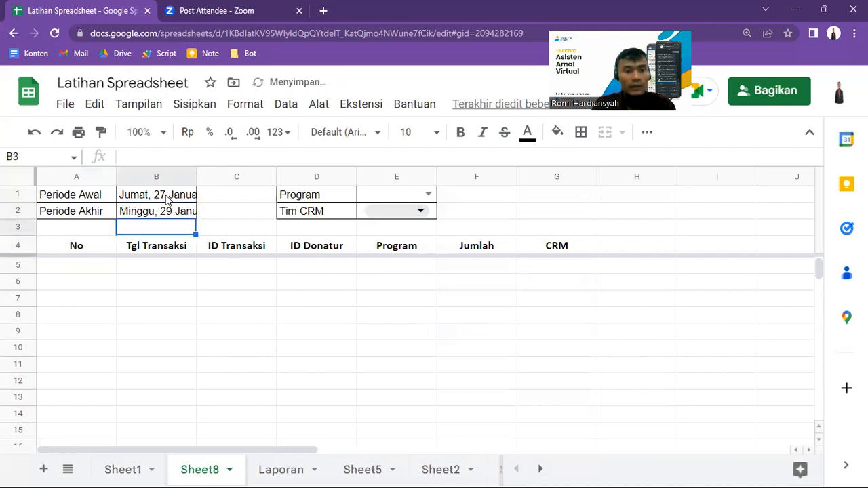
pyautogui.doubleClick(193, 171)
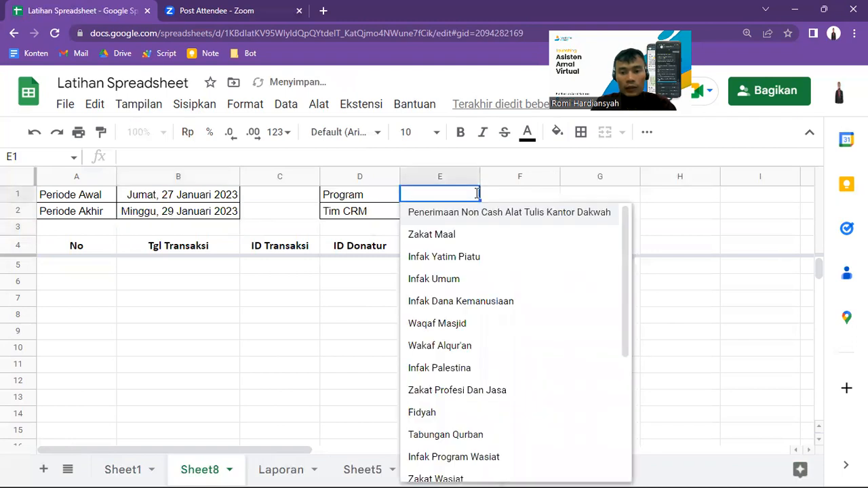
# - Choose "Zakat Maal" as the program in E1 and the first listed CRM member in E2, widening column E to fit
pyautogui.click(456, 235)
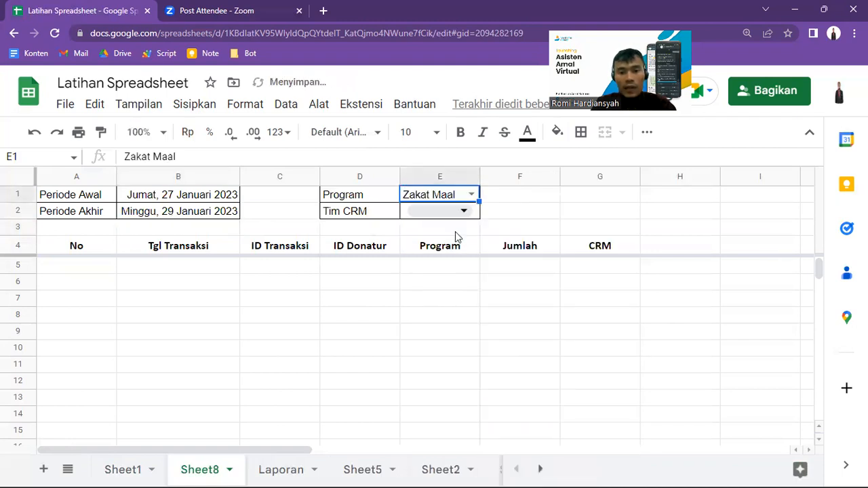
pyautogui.click(463, 213)
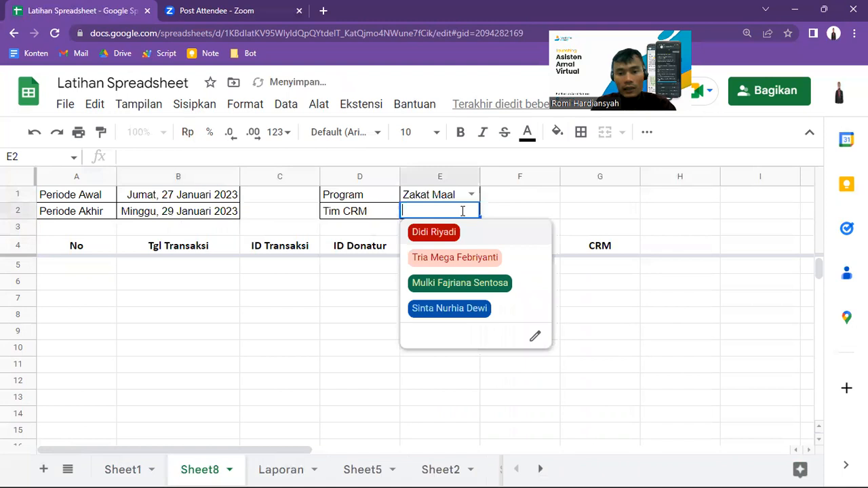
pyautogui.click(455, 232)
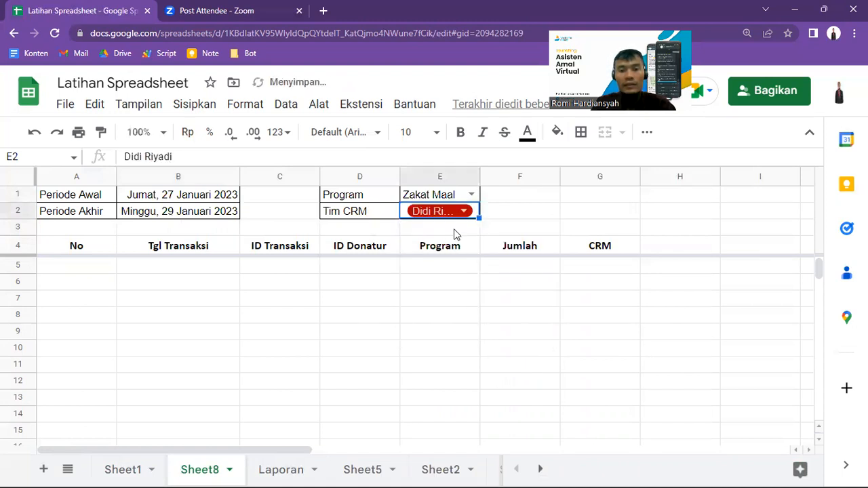
pyautogui.moveTo(478, 176); pyautogui.dragTo(488, 176)
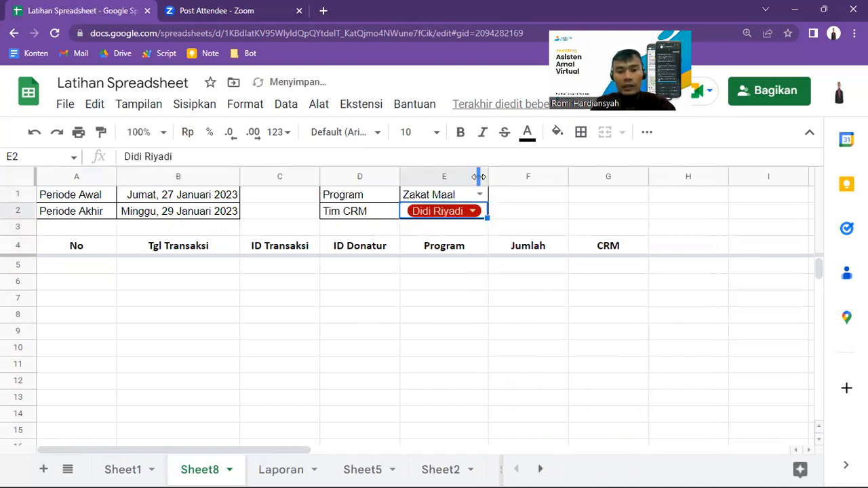
# - Start a FILTER formula in A5 with the Sheet1 columns A:G as its range
pyautogui.click(91, 267)
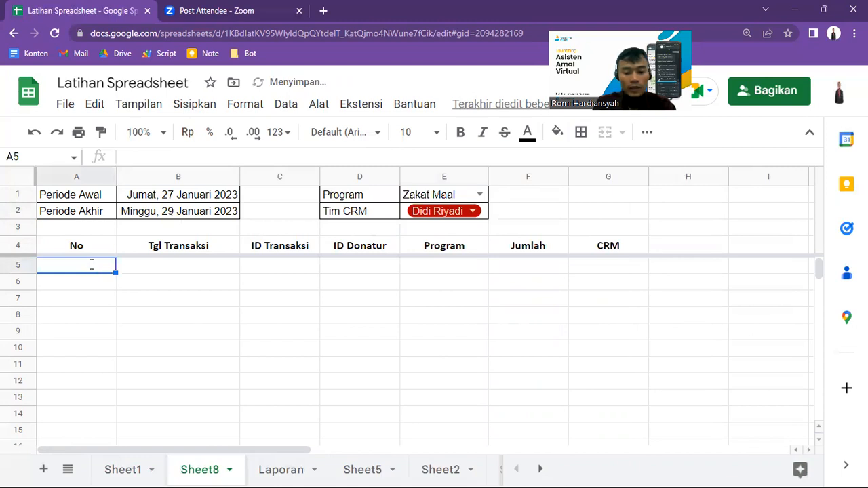
pyautogui.write('=fil')
pyautogui.press('Tab')
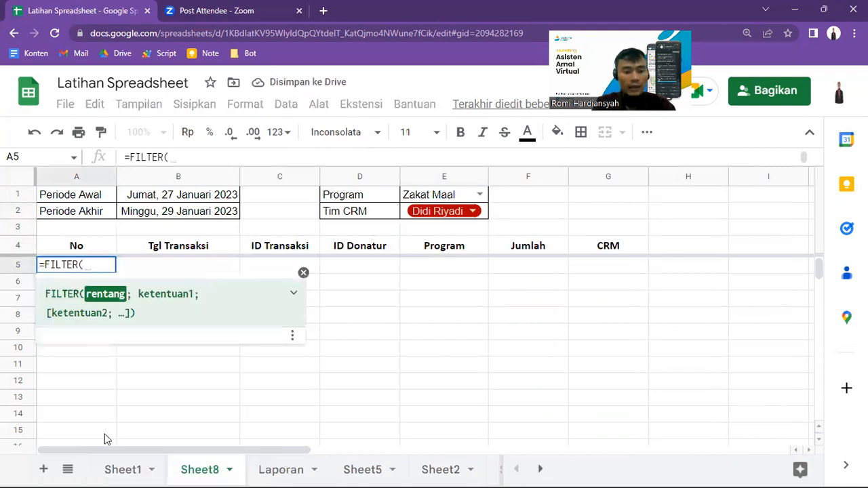
pyautogui.click(122, 469)
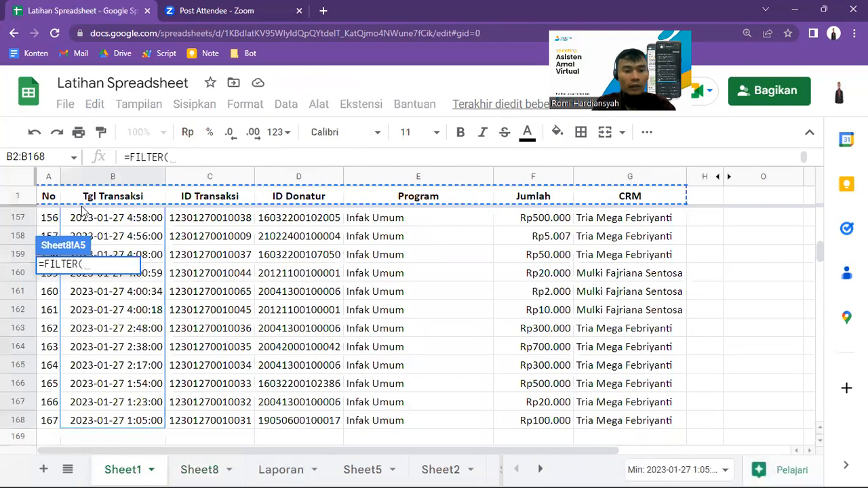
pyautogui.click(49, 178)
pyautogui.hotkey('shift', 'Right')
pyautogui.hotkey('shift', 'Right')
pyautogui.hotkey('shift', 'Right')
pyautogui.hotkey('shift', 'Right')
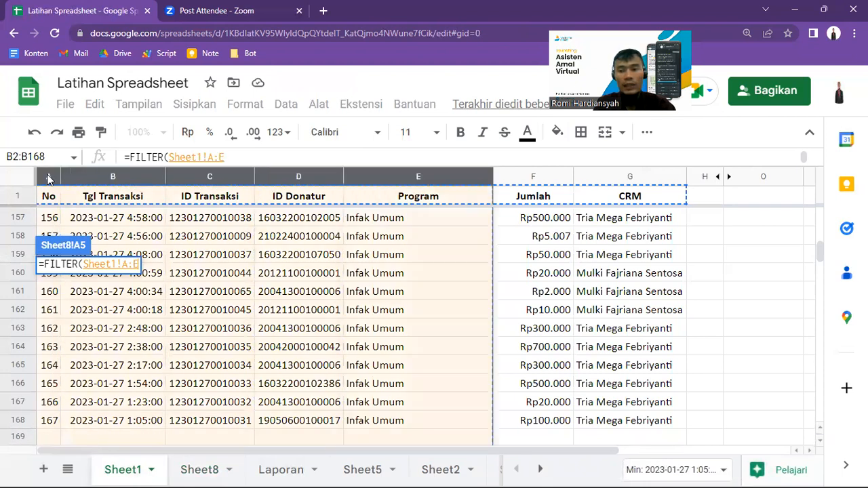
pyautogui.hotkey('shift', 'Right')
pyautogui.hotkey('shift', 'Right')
pyautogui.write(';')
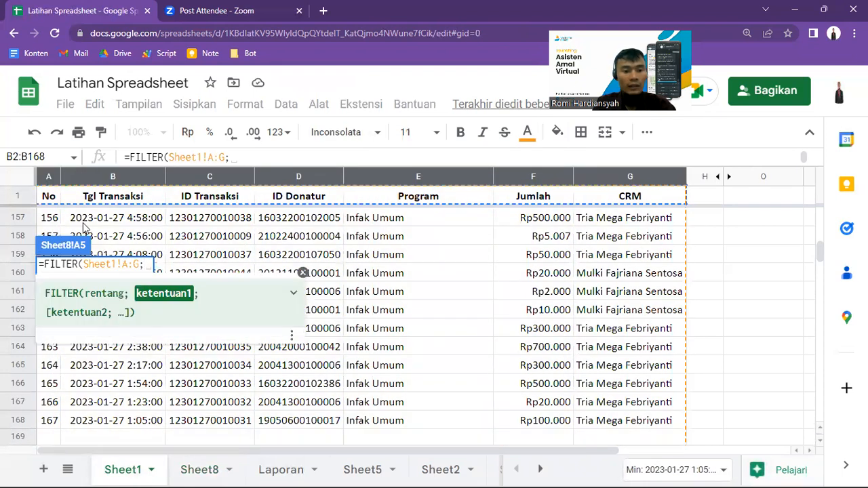
# - Add the first FILTER condition, Sheet1!B:B>=B1, so transaction dates start from the Periode Awal
pyautogui.click(115, 178)
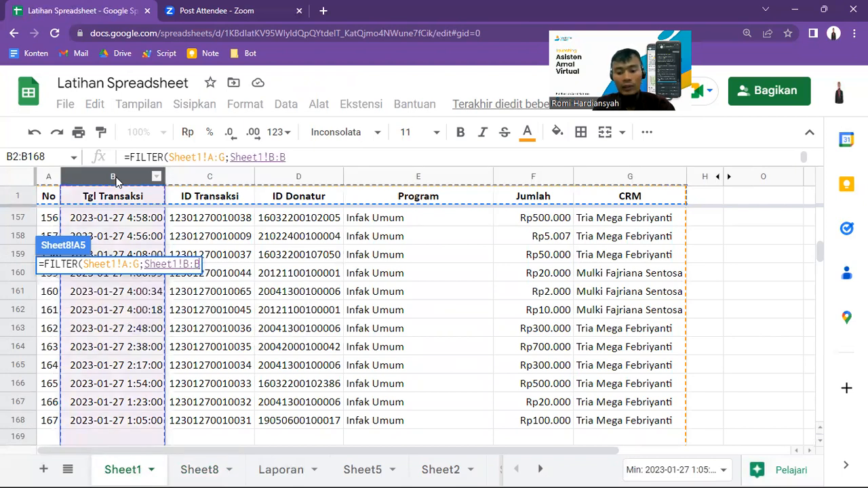
pyautogui.write('>=')
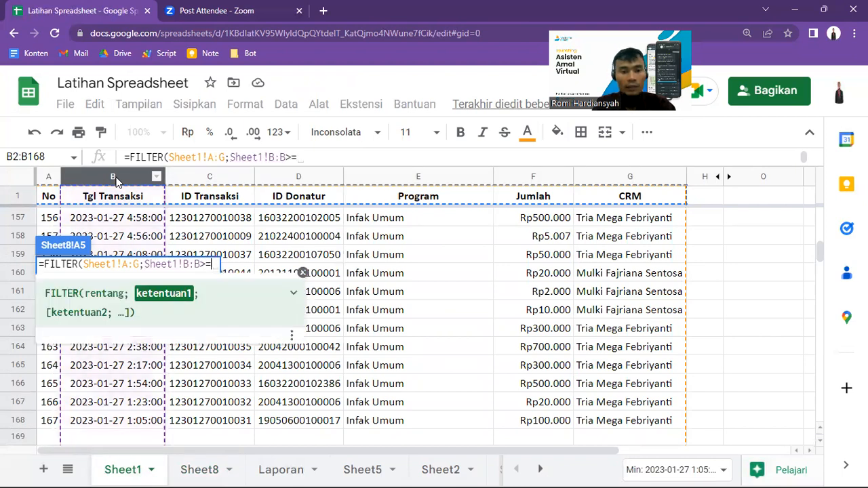
pyautogui.click(191, 471)
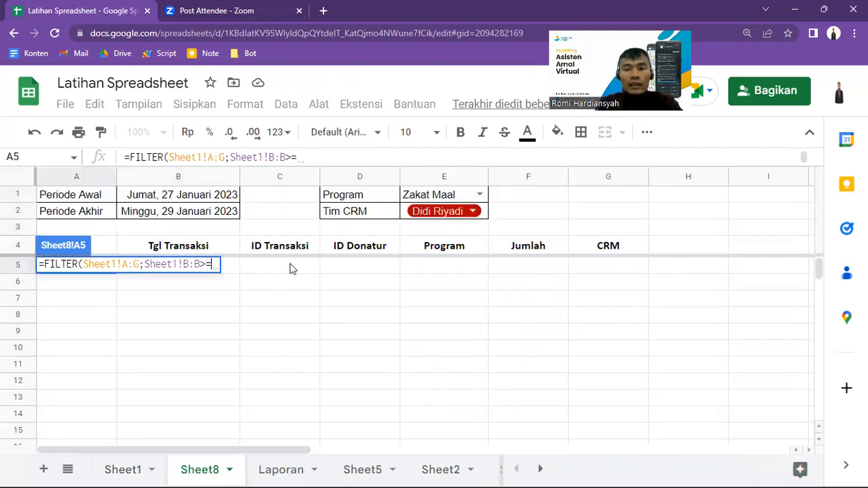
pyautogui.click(151, 197)
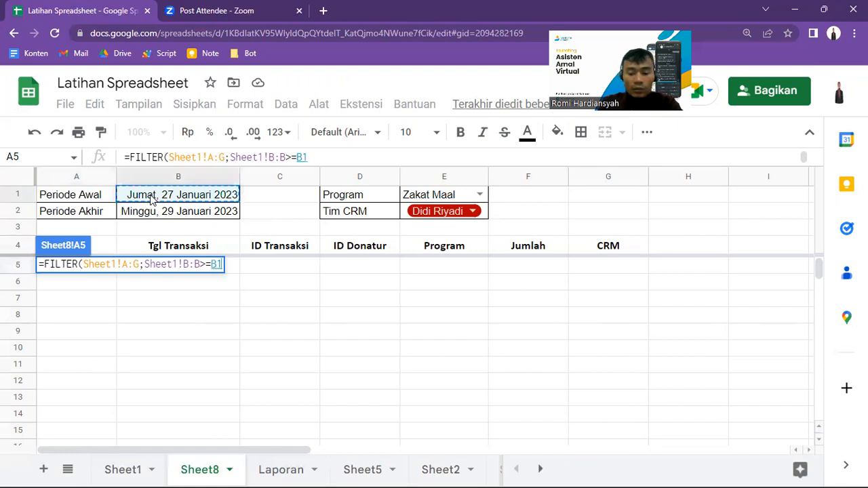
pyautogui.write(';')
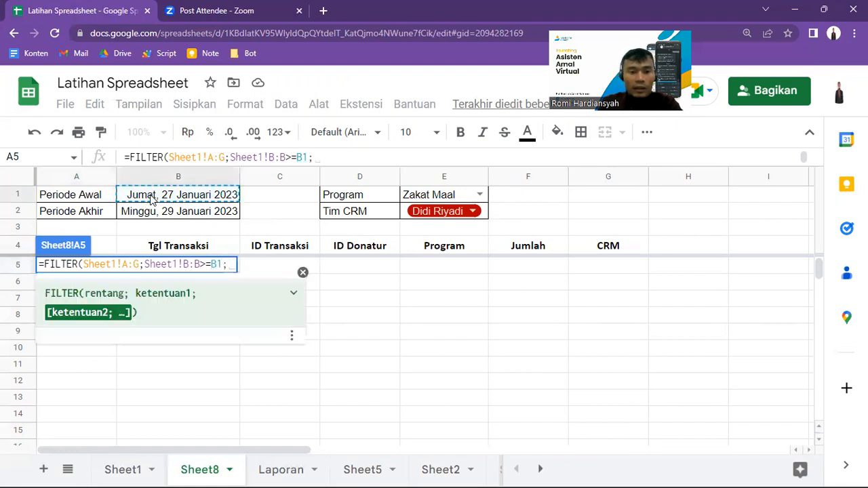
# - Add a second FILTER condition, Sheet1!B:B<=B2+1, to limit transaction dates by the Periode Akhir
pyautogui.click(125, 469)
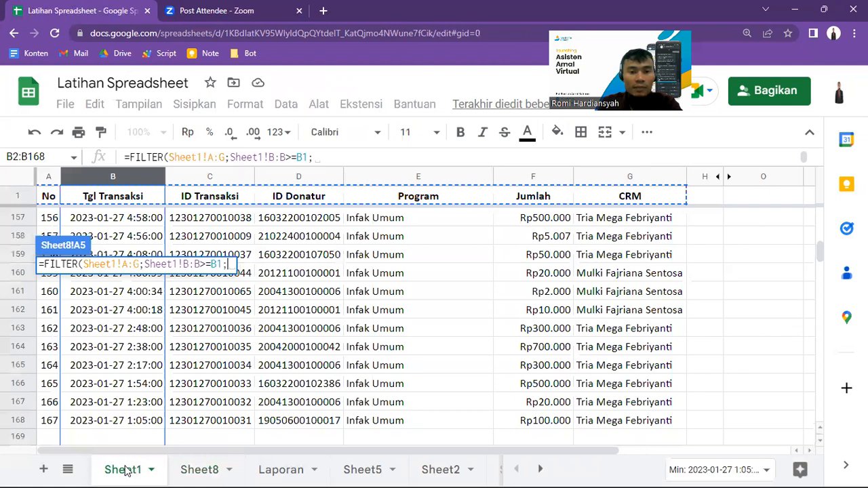
pyautogui.click(108, 178)
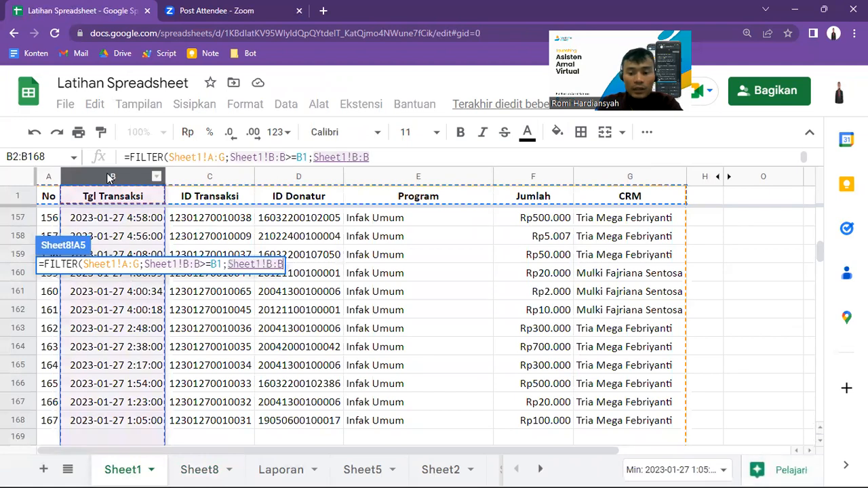
pyautogui.write('<=')
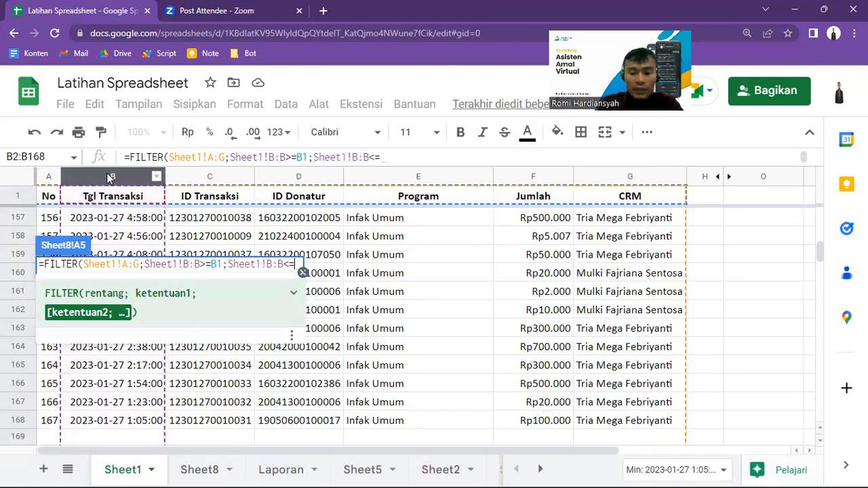
pyautogui.click(197, 468)
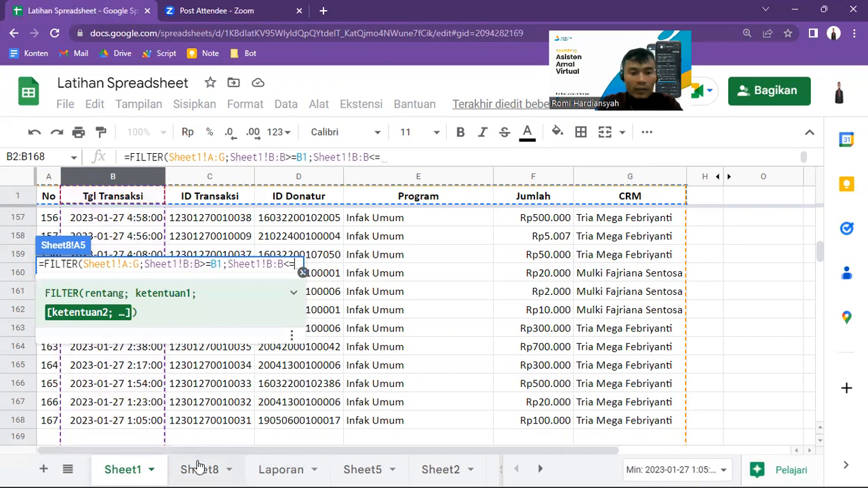
pyautogui.click(157, 213)
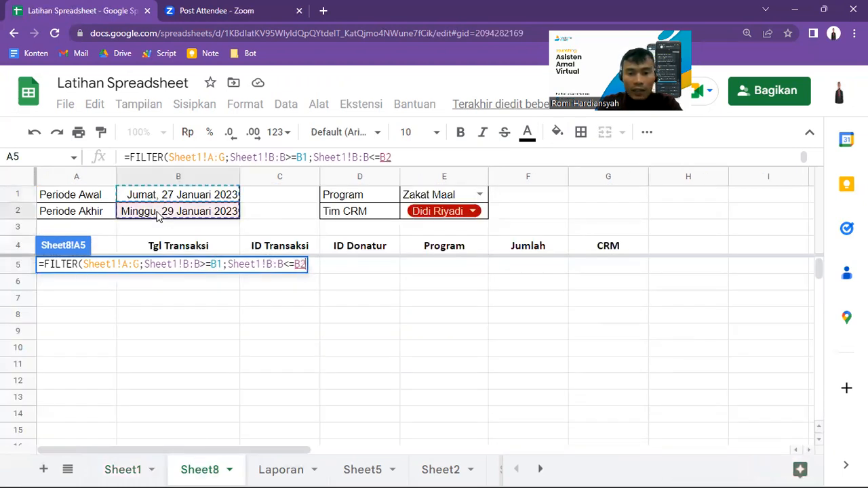
pyautogui.write('+1')
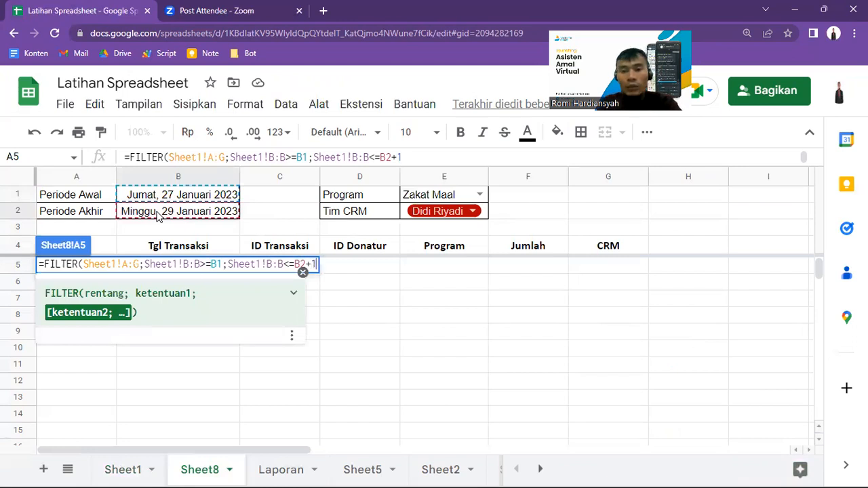
pyautogui.write(';')
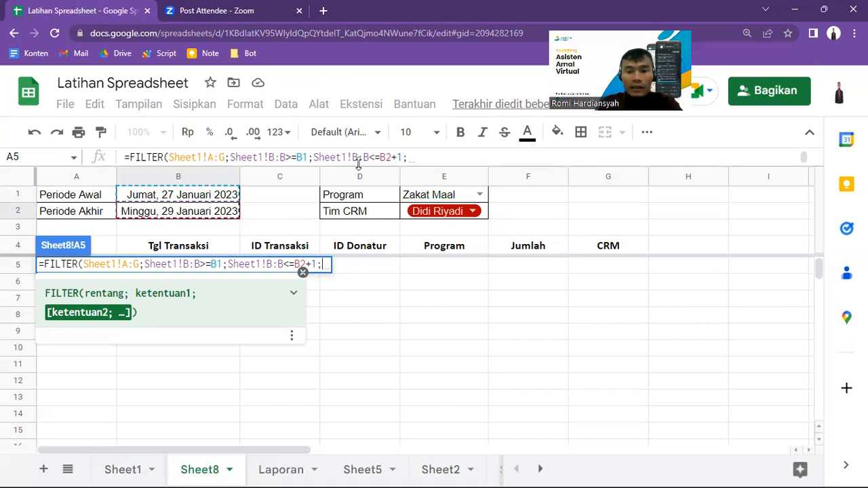
# - Change the second condition's operator to strictly less than, making it Sheet1!B:B<B2+1
pyautogui.click(380, 158)
pyautogui.press('BackSpace')
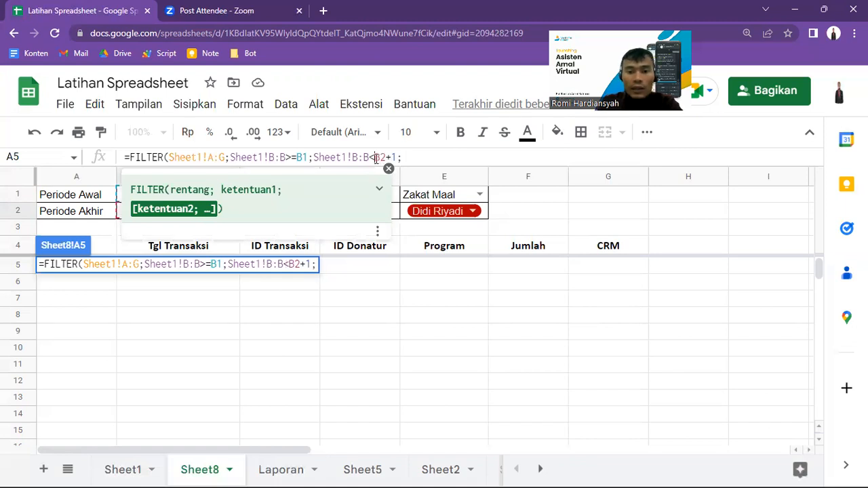
pyautogui.click(389, 168)
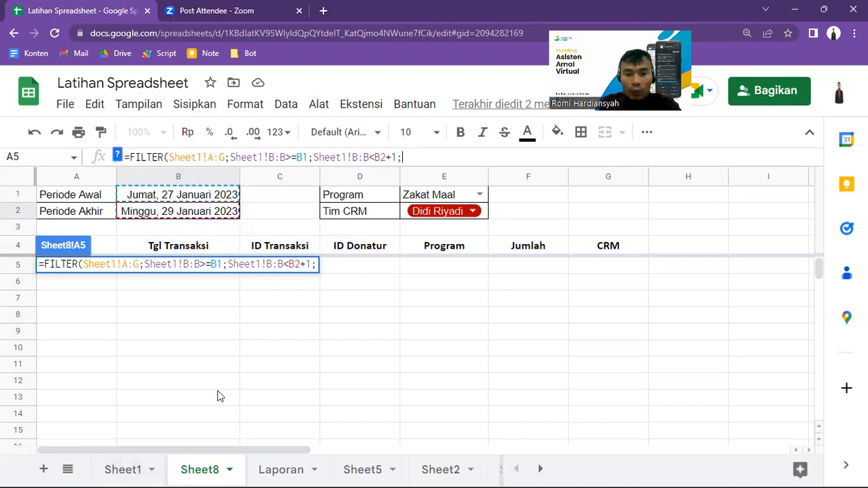
pyautogui.click(123, 469)
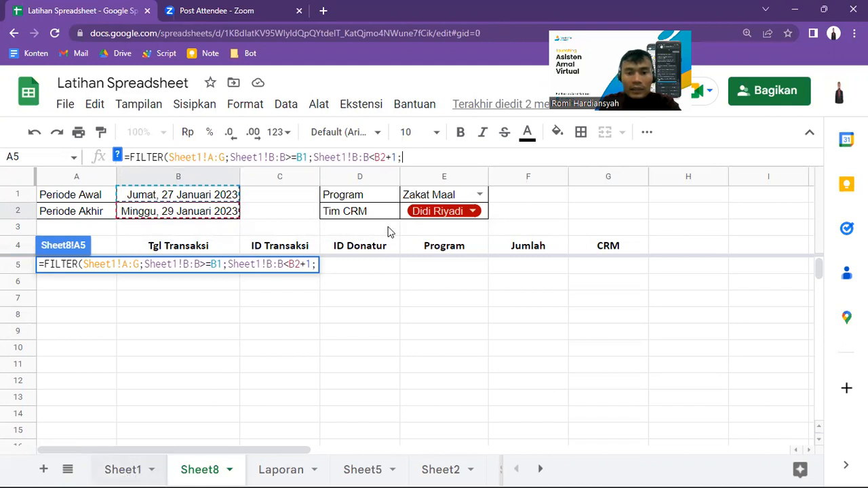
pyautogui.click(197, 469)
pyautogui.click(426, 155)
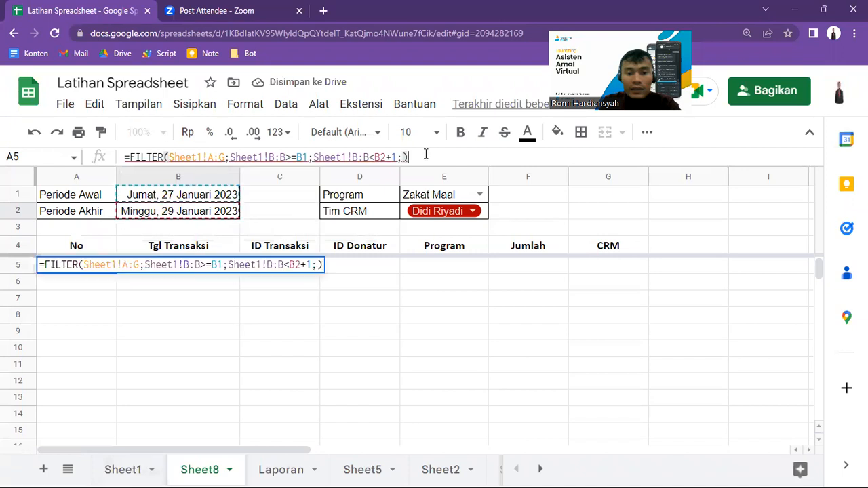
pyautogui.press('BackSpace')
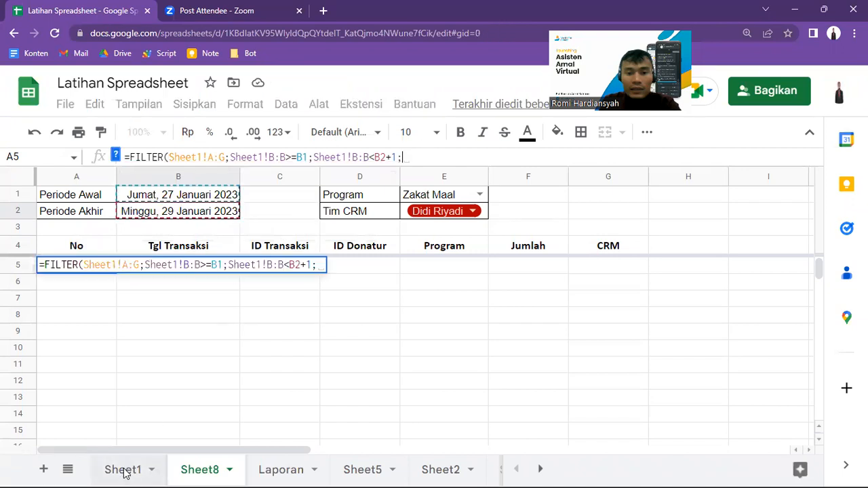
# - Add a third FILTER condition, Sheet1!E:E=E1, to match the chosen program
pyautogui.click(124, 471)
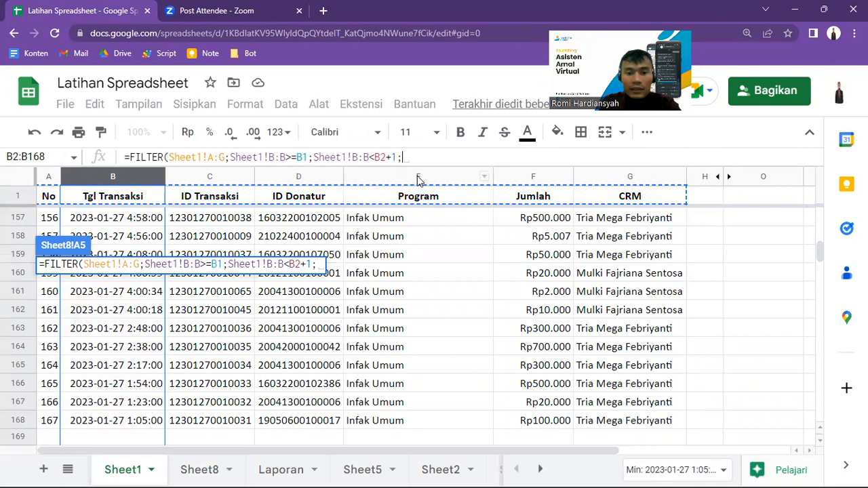
pyautogui.click(421, 177)
pyautogui.write('=')
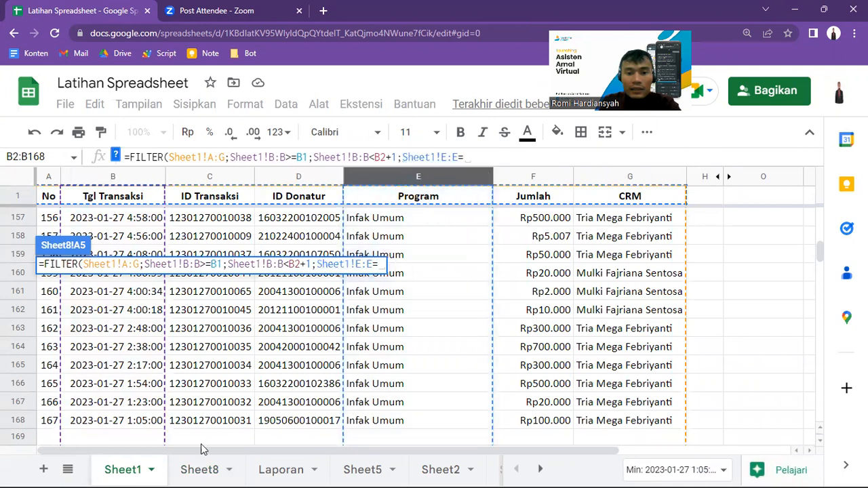
pyautogui.click(200, 470)
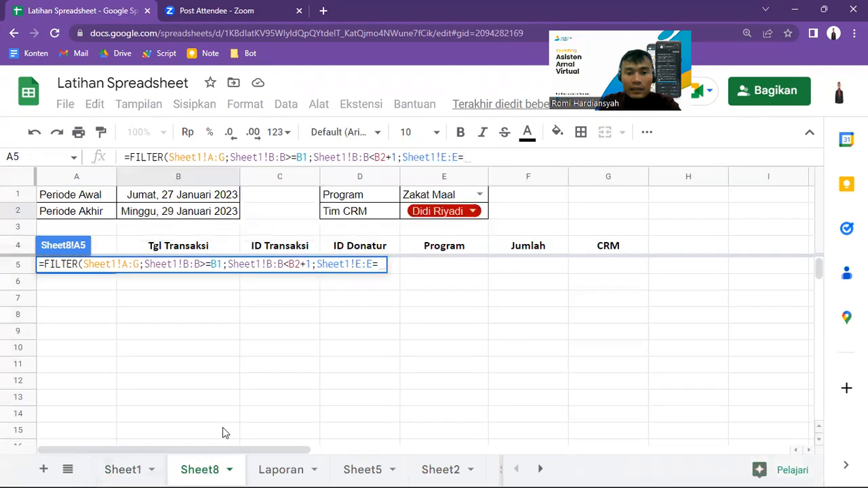
pyautogui.click(418, 196)
pyautogui.write(';')
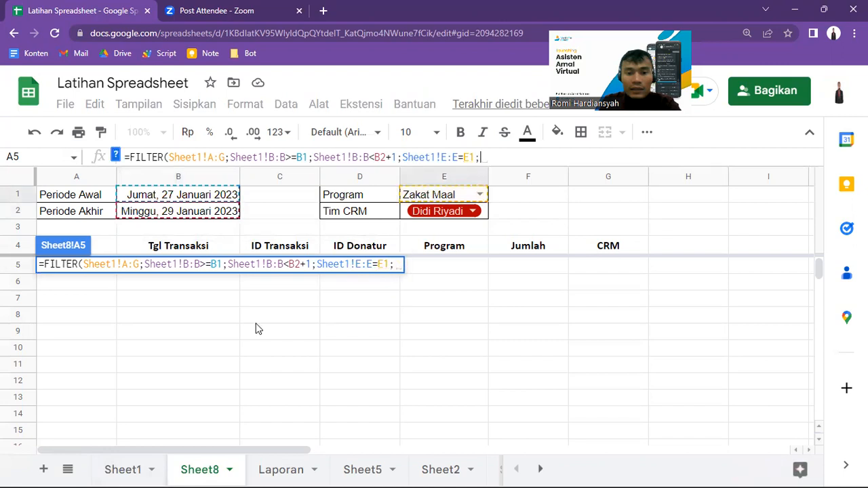
# - Add a final FILTER condition, Sheet1!G:G=E2, to match the chosen CRM member, and complete the formula in A5
pyautogui.click(130, 469)
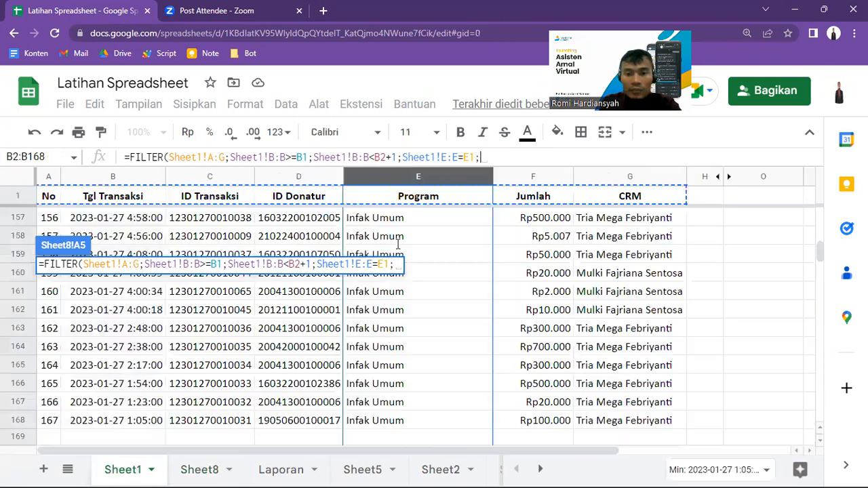
pyautogui.click(617, 177)
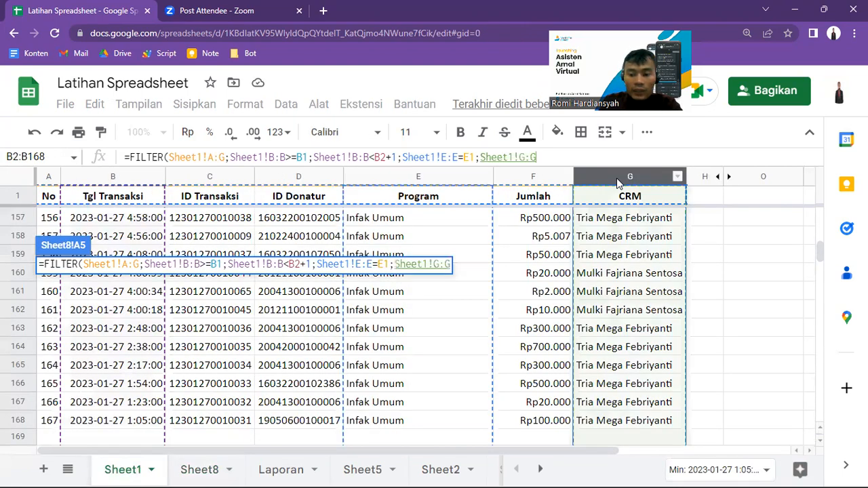
pyautogui.write('=')
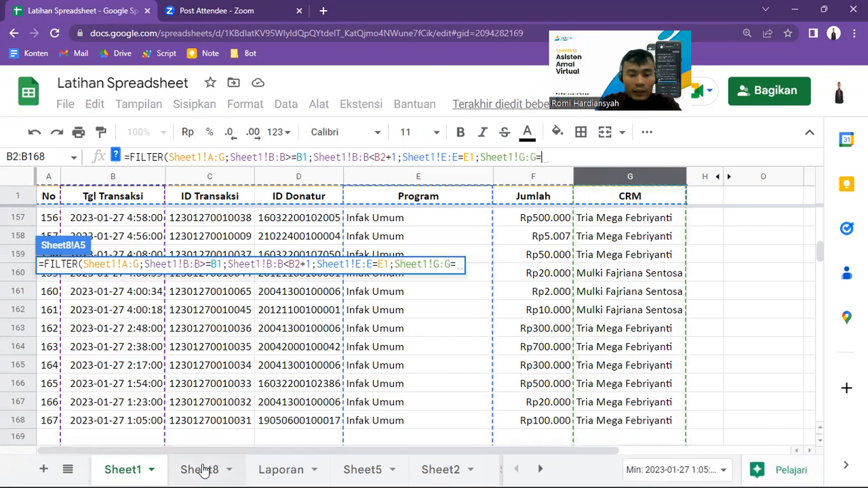
pyautogui.click(202, 469)
pyautogui.click(422, 214)
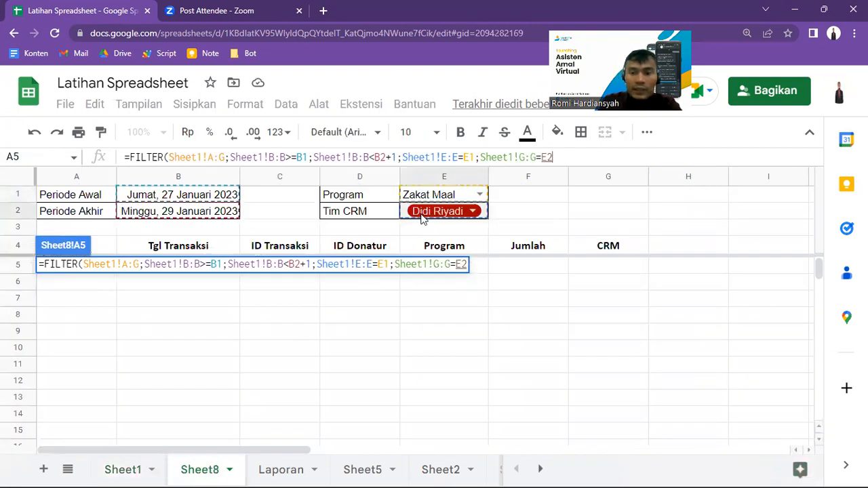
pyautogui.write(')')
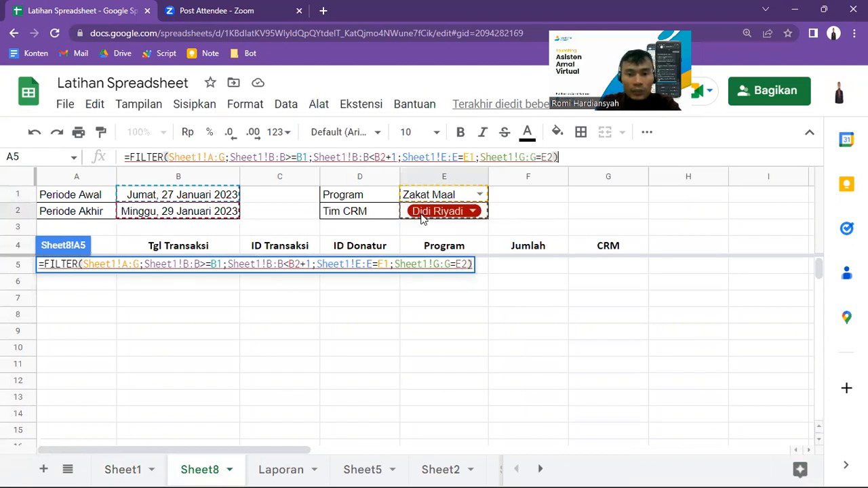
pyautogui.press('Return')
pyautogui.press('Up')
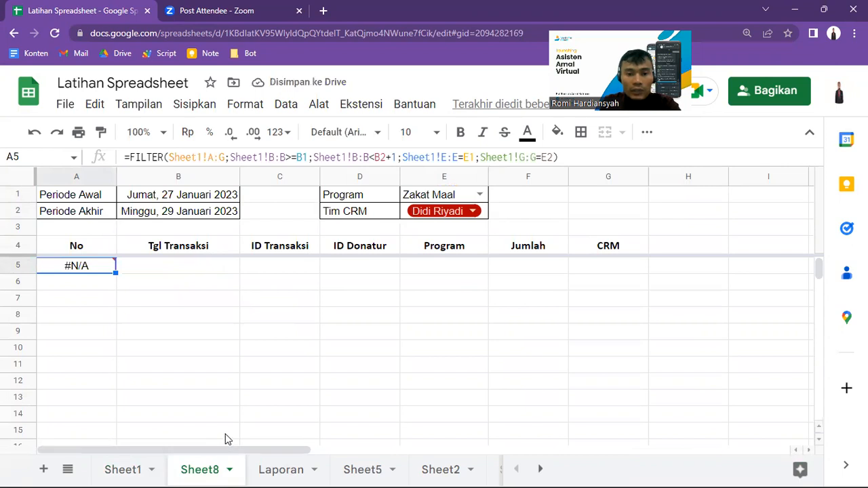
# - Change the program in E1 to "Infak Umum"
pyautogui.click(477, 195)
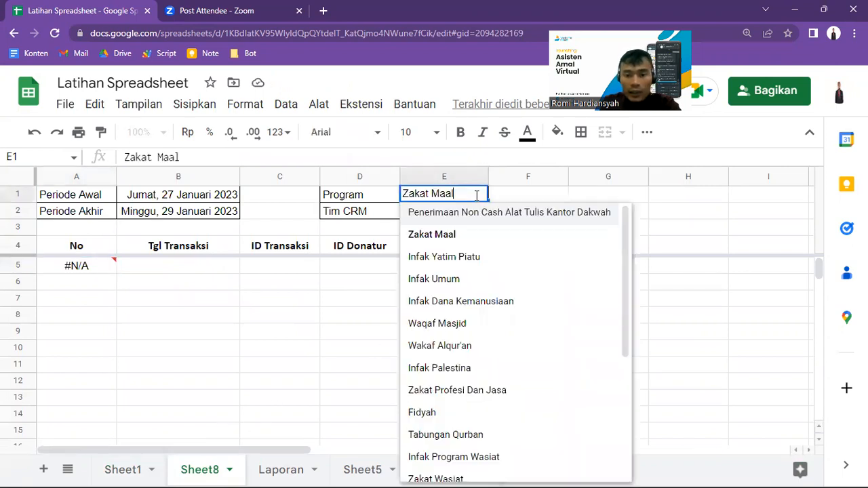
pyautogui.click(458, 279)
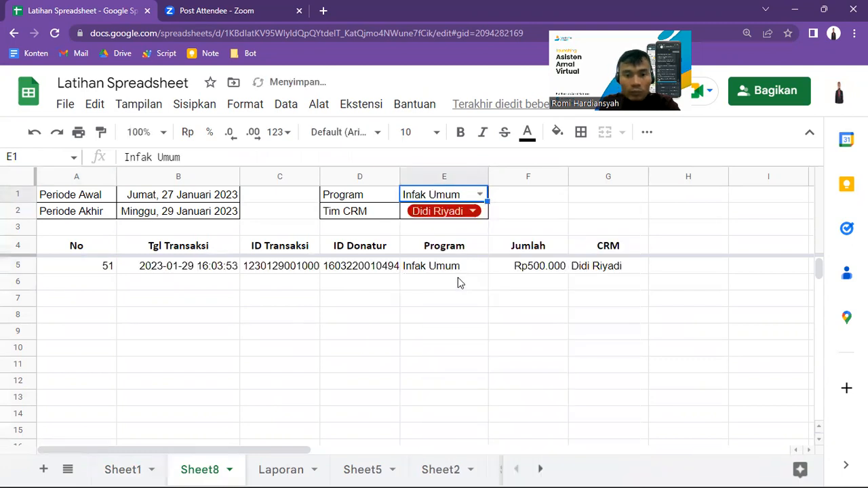
# - Check the filtered row's date, program, amount and CRM values against the period, program and CRM criteria
pyautogui.click(424, 274)
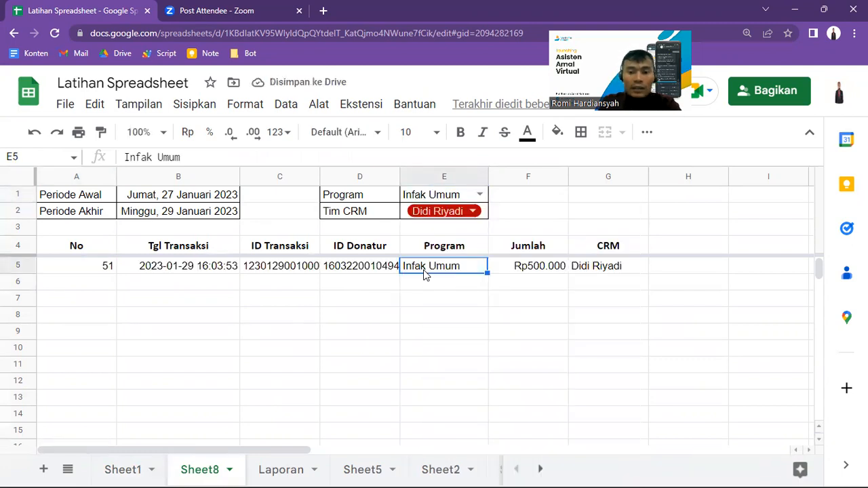
pyautogui.press('Right')
pyautogui.press('Right')
pyautogui.press('Left')
pyautogui.press('Left')
pyautogui.press('Left')
pyautogui.press('Left')
pyautogui.press('Left')
pyautogui.press('Left')
pyautogui.press('Up')
pyautogui.press('Up')
pyautogui.press('Up')
pyautogui.press('Right')
pyautogui.press('Up')
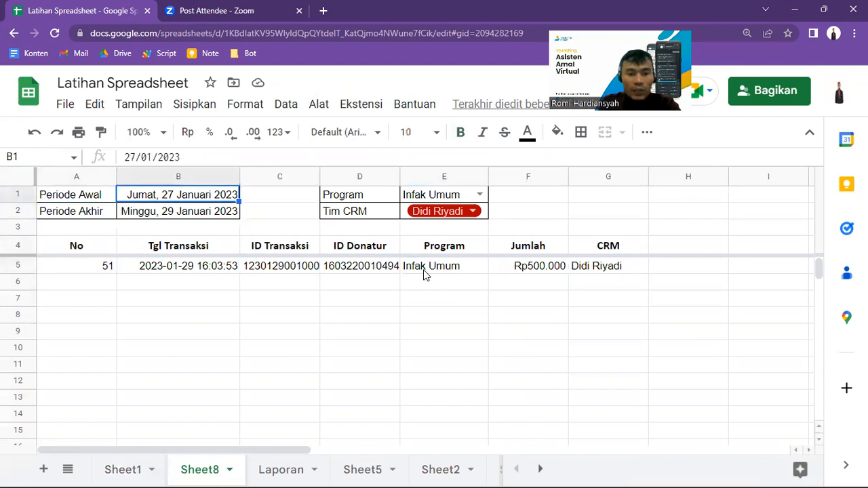
pyautogui.press('Down')
pyautogui.press('Down')
pyautogui.press('Down')
pyautogui.press('Down')
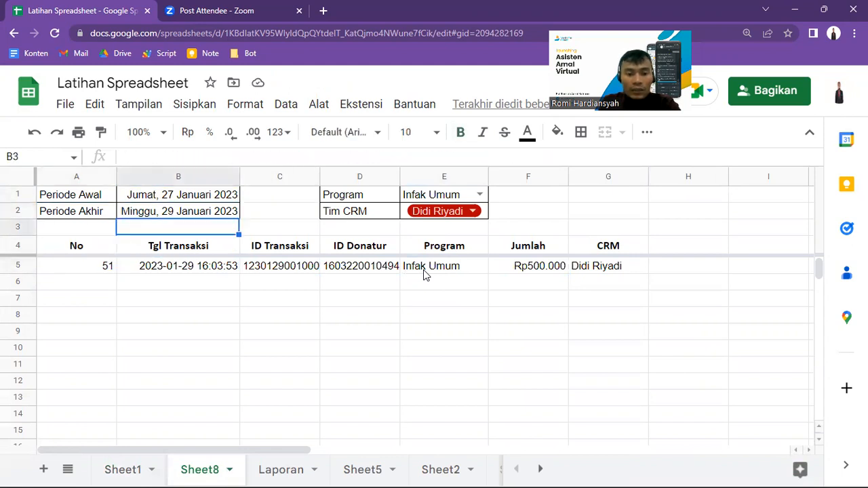
pyautogui.press('Right')
pyautogui.press('Right')
pyautogui.press('Right')
pyautogui.press('Right')
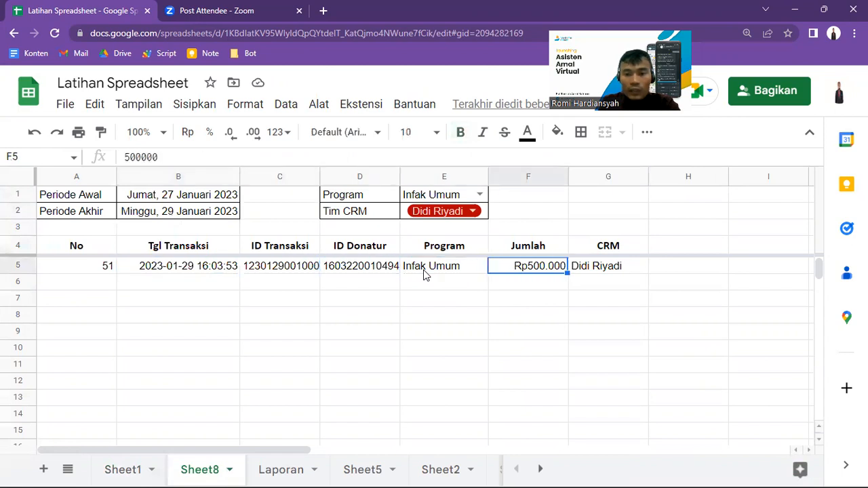
pyautogui.press('Right')
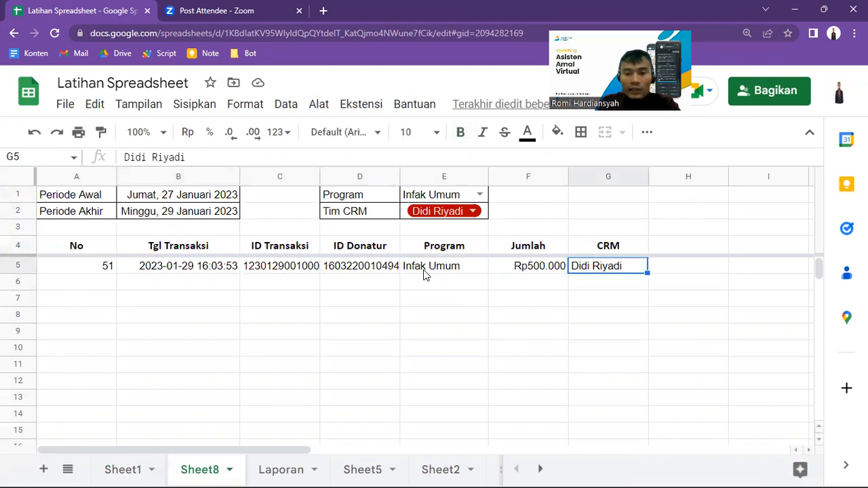
# - Choose the third listed CRM member in E2
pyautogui.click(473, 211)
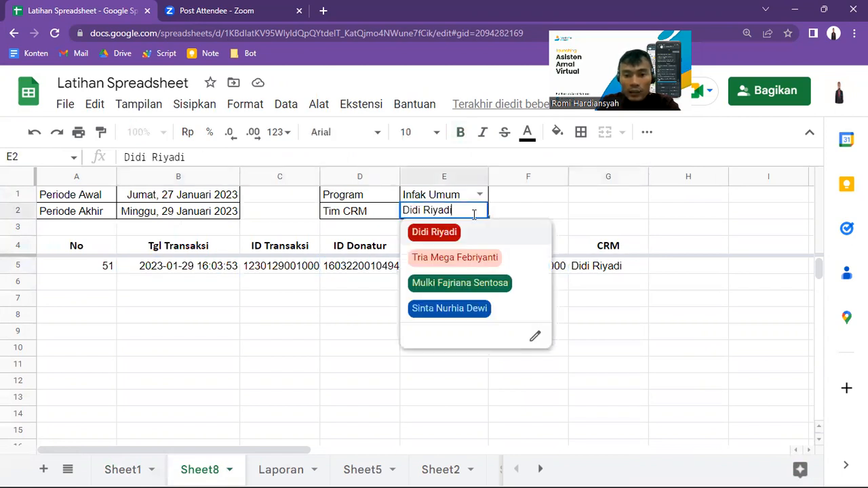
pyautogui.click(461, 282)
# - Look down the filtered transaction rows for the selected CRM member
pyautogui.click(244, 305)
pyautogui.press('Down')
pyautogui.press('Down')
pyautogui.press('Down')
pyautogui.press('Down')
pyautogui.press('Down')
pyautogui.press('Down')
pyautogui.press('Down')
pyautogui.press('Down')
pyautogui.press('Down')
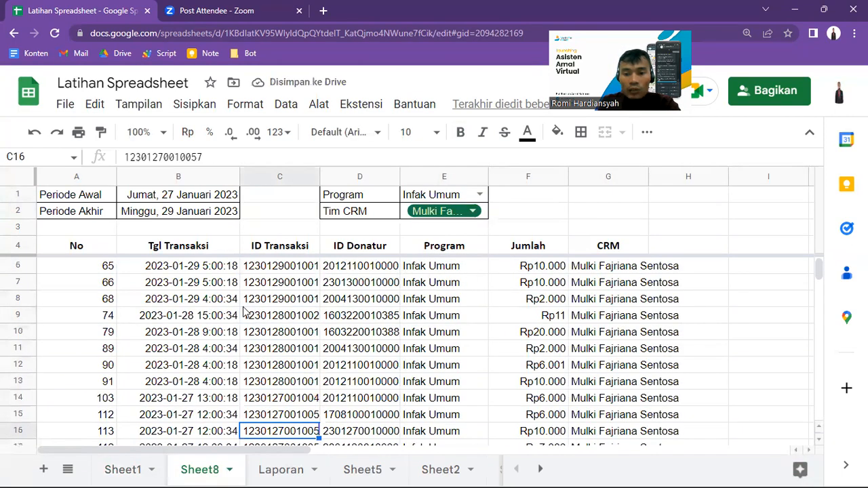
pyautogui.press('Down')
pyautogui.press('Down')
pyautogui.press('Down')
pyautogui.press('Down')
pyautogui.press('Down')
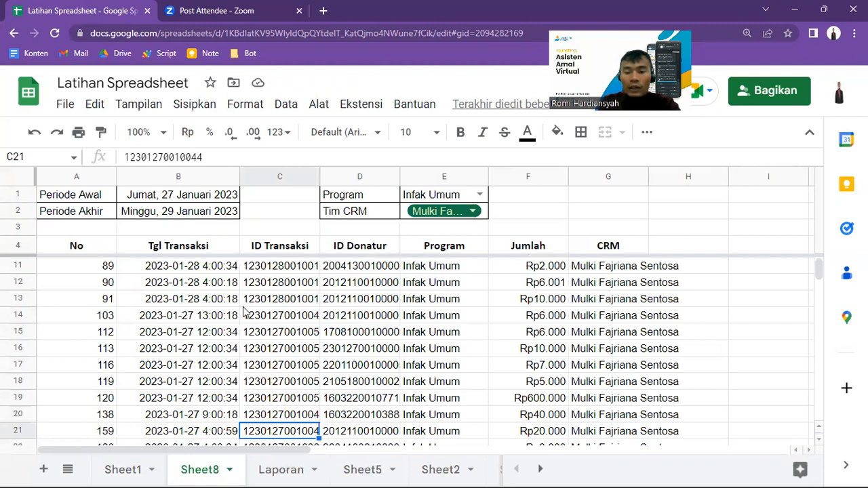
# - Fill the report's header cells A4:G4 with bright cyan
pyautogui.click(78, 247)
pyautogui.hotkey('shift', 'Right')
pyautogui.hotkey('shift', 'Right')
pyautogui.hotkey('shift', 'Right')
pyautogui.hotkey('shift', 'Right')
pyautogui.hotkey('shift', 'Right')
pyautogui.hotkey('shift', 'Right')
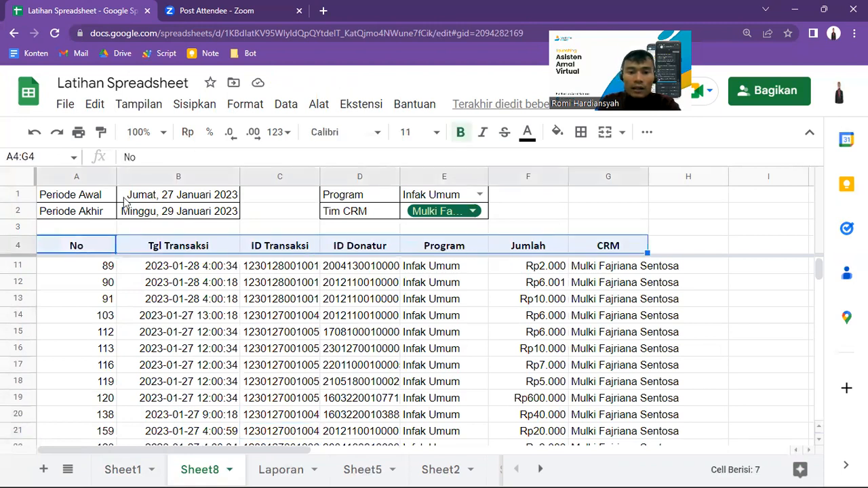
pyautogui.click(555, 134)
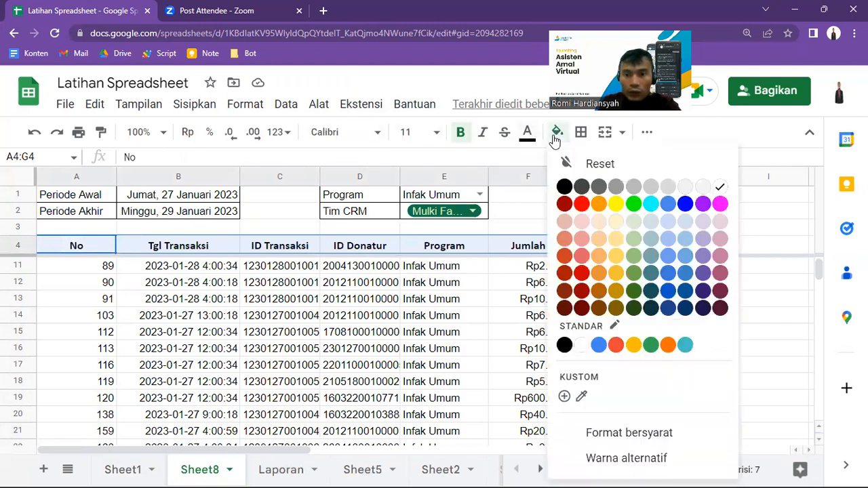
pyautogui.click(651, 205)
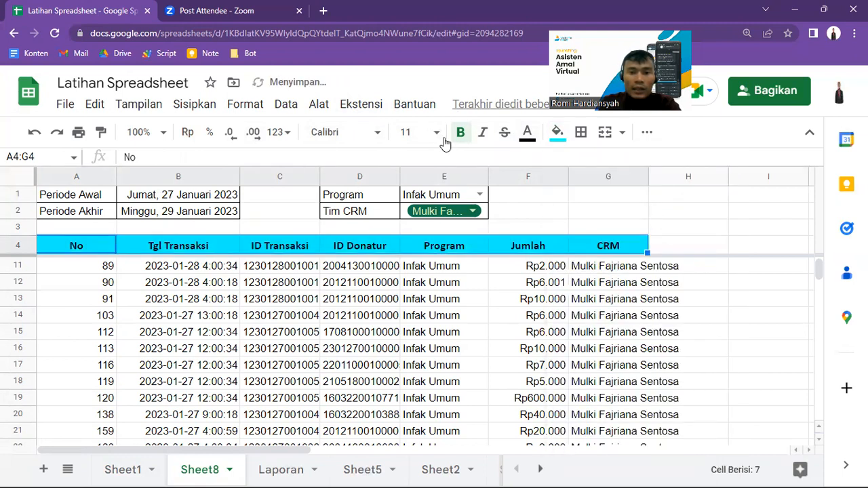
# - Apply all borders to the report's header cells A4:G4
pyautogui.click(581, 135)
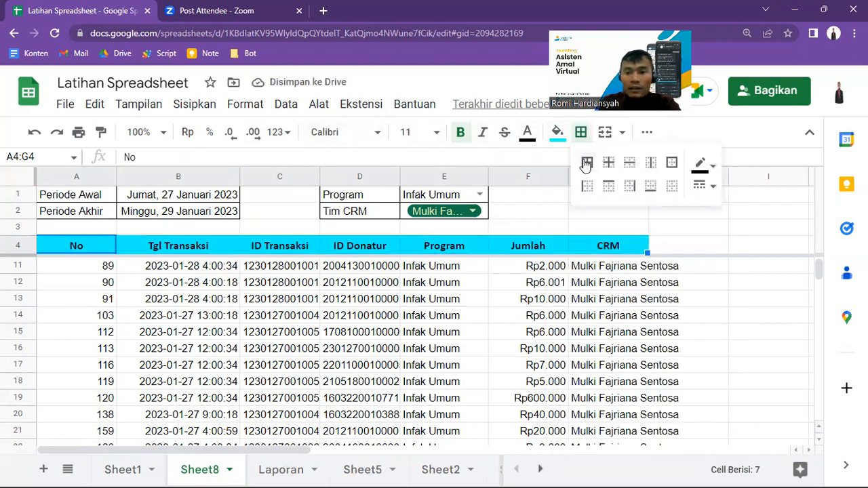
pyautogui.click(586, 163)
pyautogui.click(548, 220)
# - Choose the second listed CRM member in the Tim CRM dropdown in E2
pyautogui.press('Left')
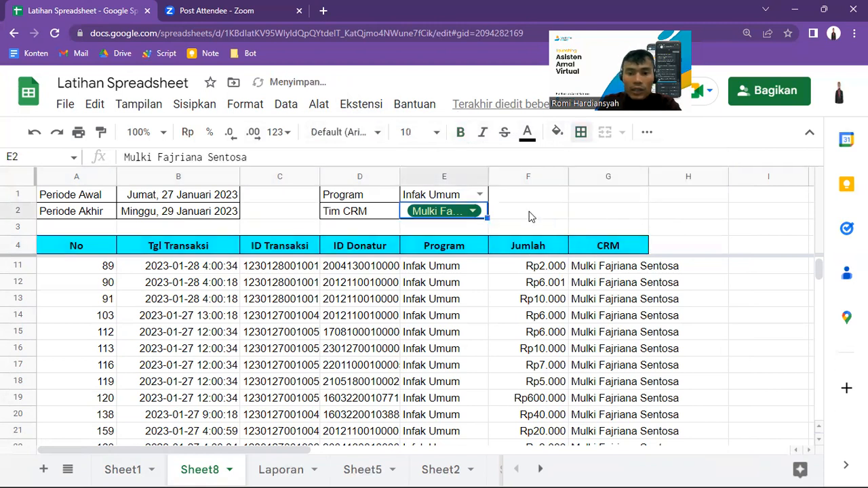
pyautogui.click(472, 211)
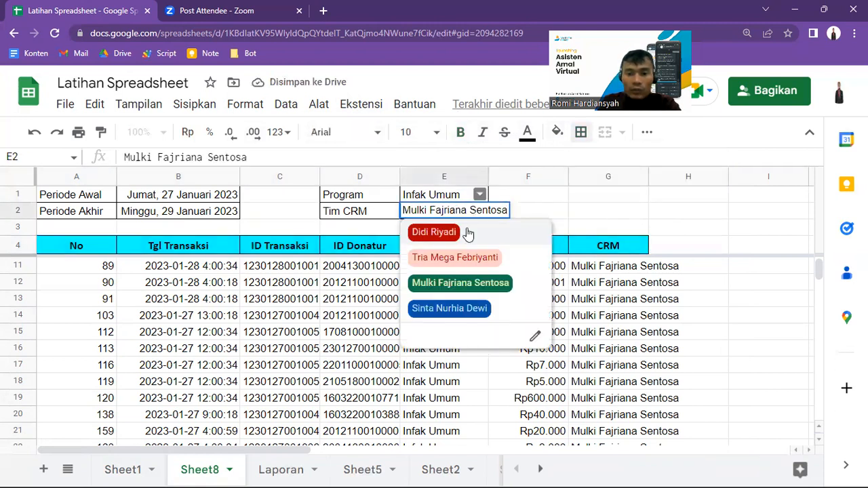
pyautogui.click(451, 258)
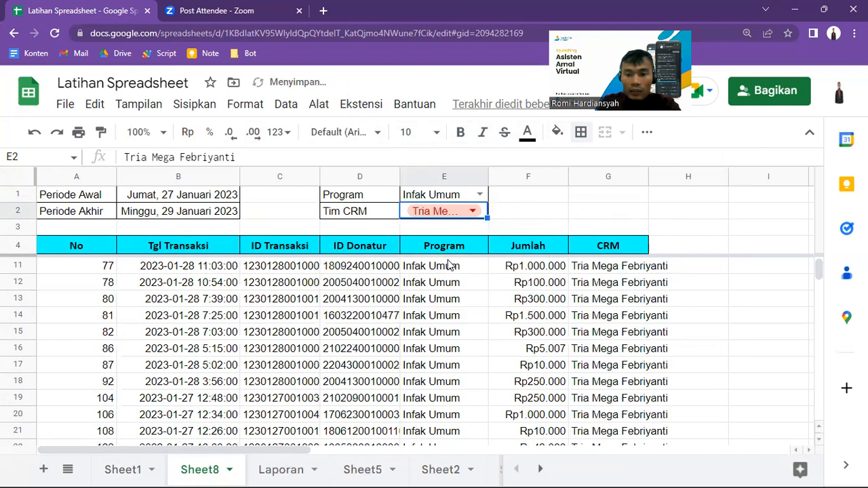
# - Look down the transaction rows filtered for the second CRM member and return to the header row
pyautogui.click(264, 298)
pyautogui.press('Down')
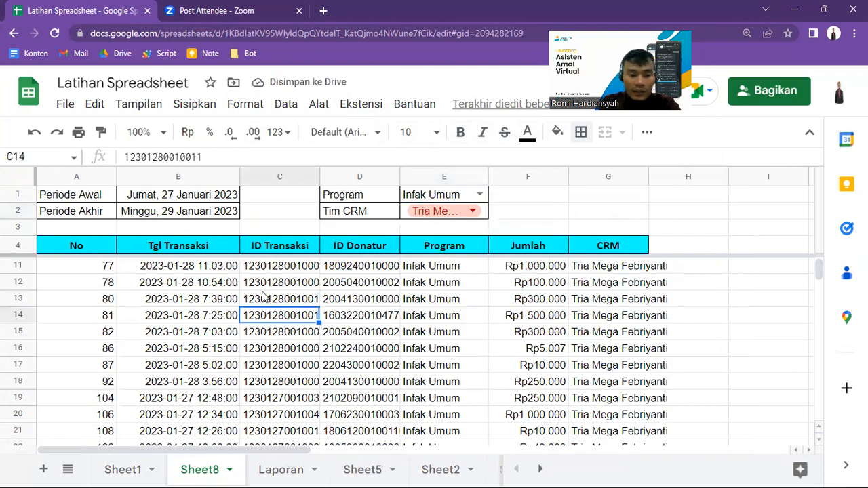
pyautogui.press('Down')
pyautogui.press('Down')
pyautogui.press('Down')
pyautogui.press('Down')
pyautogui.press('Down')
pyautogui.press('Down')
pyautogui.press('Down')
pyautogui.press('Down')
pyautogui.press('Down')
pyautogui.press('Down')
pyautogui.press('Down')
pyautogui.press('Down')
pyautogui.press('Down')
pyautogui.press('Down')
pyautogui.press('Down')
pyautogui.press('Down')
pyautogui.press('Down')
pyautogui.press('Down')
pyautogui.press('Down')
pyautogui.press('Down')
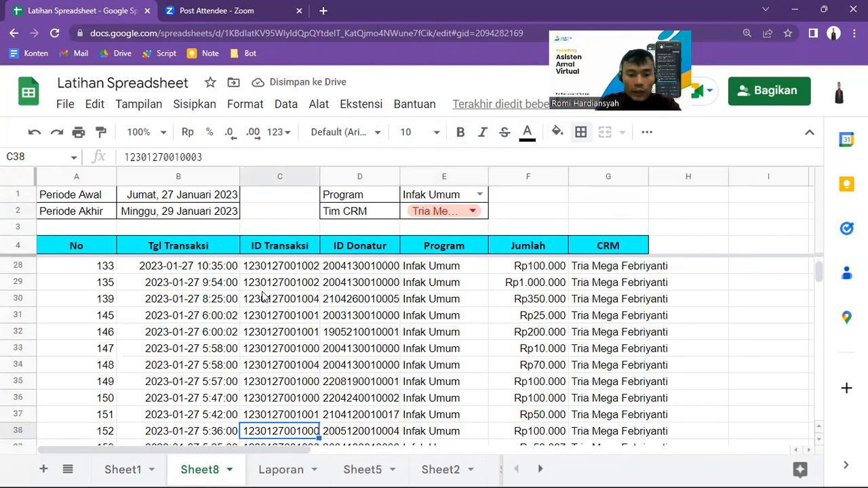
pyautogui.press('Up')
pyautogui.press('Up')
pyautogui.press('Up')
pyautogui.press('Up')
pyautogui.press('Up')
pyautogui.press('Up')
pyautogui.press('Up')
pyautogui.press('Up')
pyautogui.press('Up')
pyautogui.press('Up')
pyautogui.press('Up')
pyautogui.press('Up')
pyautogui.press('Up')
pyautogui.press('Up')
pyautogui.press('Up')
pyautogui.press('Up')
pyautogui.press('Up')
pyautogui.press('Up')
pyautogui.press('Up')
pyautogui.press('Up')
pyautogui.press('Left')
pyautogui.press('Left')
pyautogui.press('Up')
pyautogui.press('Up')
pyautogui.press('Up')
pyautogui.press('Up')
pyautogui.press('Up')
pyautogui.press('Up')
pyautogui.press('Up')
pyautogui.press('Up')
pyautogui.press('Up')
pyautogui.press('Up')
pyautogui.press('Up')
pyautogui.press('Up')
pyautogui.press('Up')
pyautogui.press('Up')
pyautogui.press('Down')
pyautogui.press('Down')
pyautogui.press('Down')
pyautogui.press('Right')
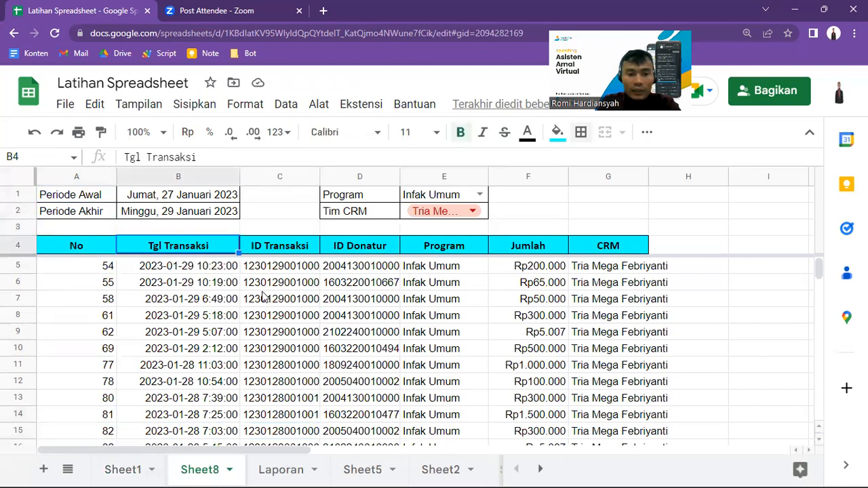
# - Replace the Periode Akhir date in B2 with 27 January 2023
pyautogui.press('Right')
pyautogui.press('Up')
pyautogui.press('Up')
pyautogui.press('Left')
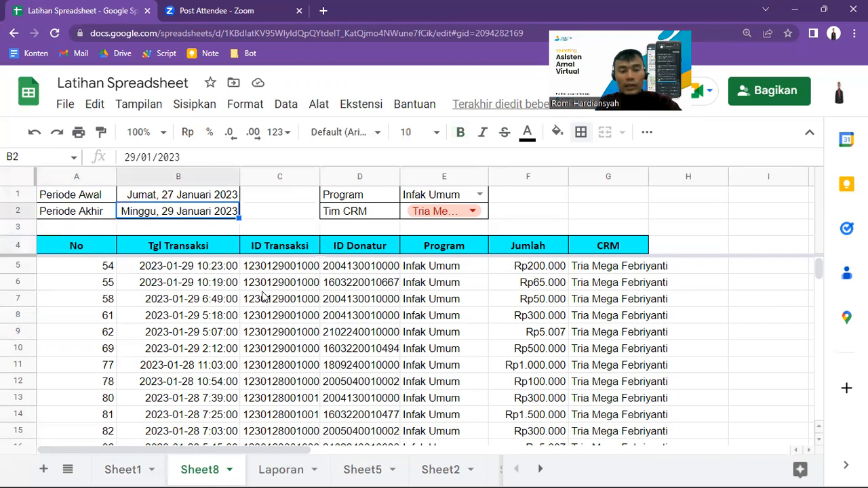
pyautogui.write('27/1')
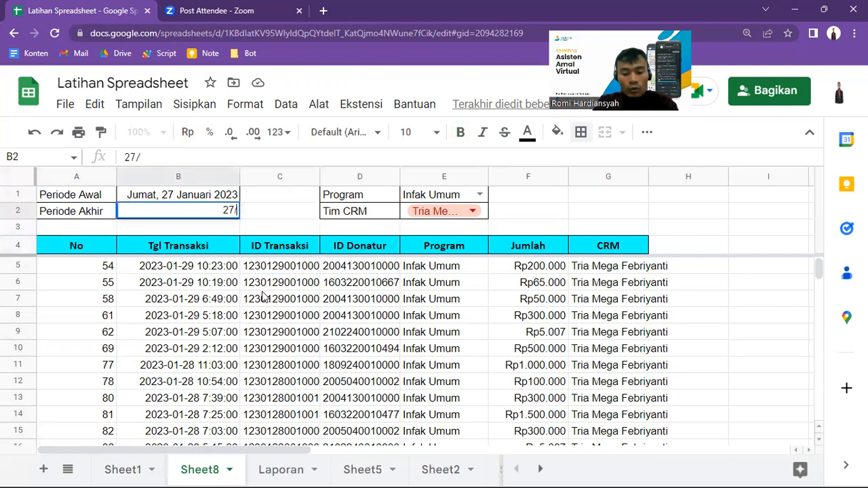
pyautogui.press('BackSpace')
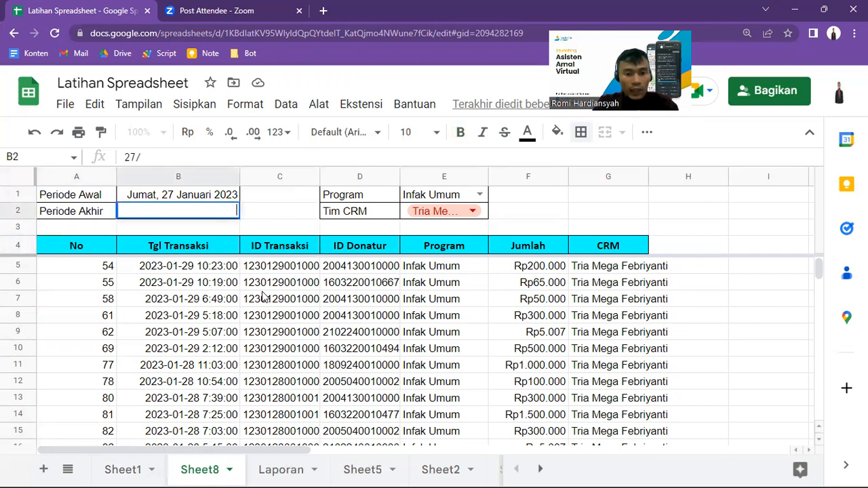
pyautogui.press('BackSpace')
pyautogui.press('BackSpace')
pyautogui.press('BackSpace')
pyautogui.press('Return')
pyautogui.press('Up')
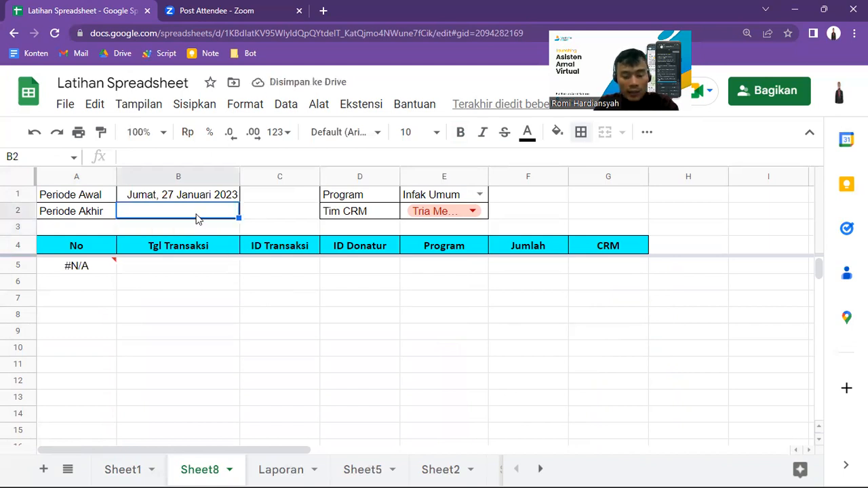
pyautogui.doubleClick(197, 218)
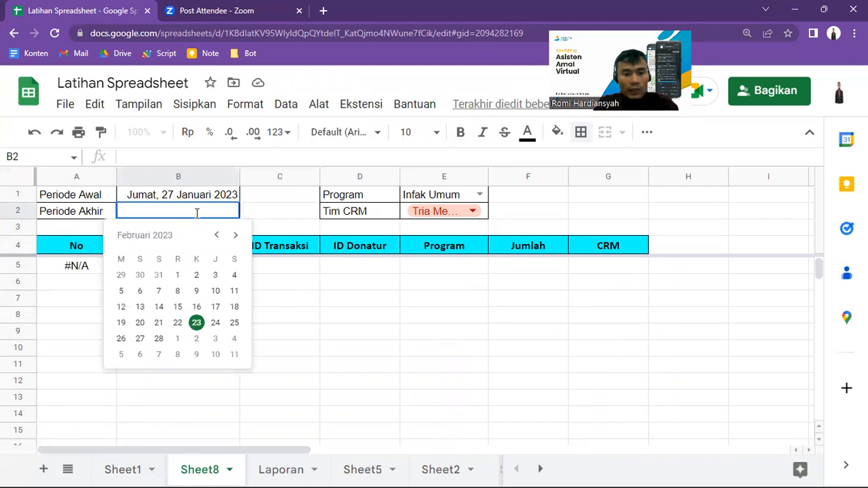
pyautogui.click(216, 235)
pyautogui.click(215, 323)
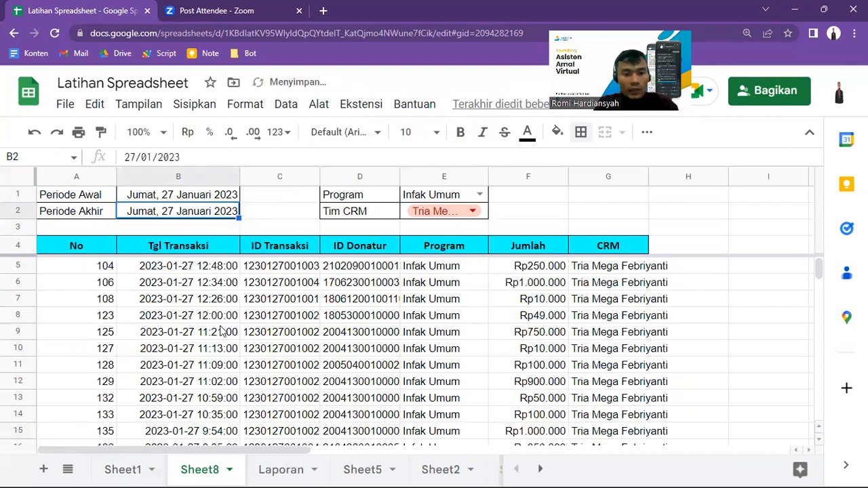
# - Check the Tgl Transaksi dates of the filtered rows against the one-day period
pyautogui.click(196, 270)
pyautogui.press('Down')
pyautogui.press('Down')
pyautogui.press('Down')
pyautogui.press('Down')
pyautogui.press('Down')
pyautogui.press('Down')
pyautogui.press('Down')
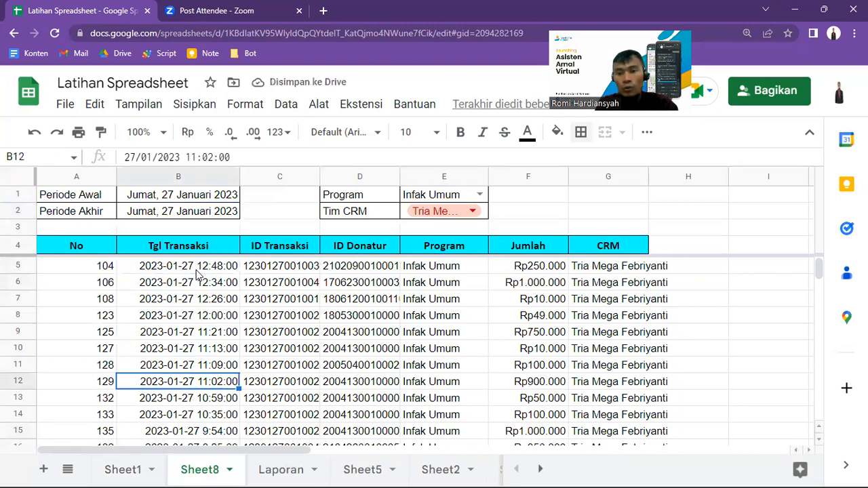
# - Make the criteria labels in D1:D2 and A1:A2 bold
pyautogui.click(387, 194)
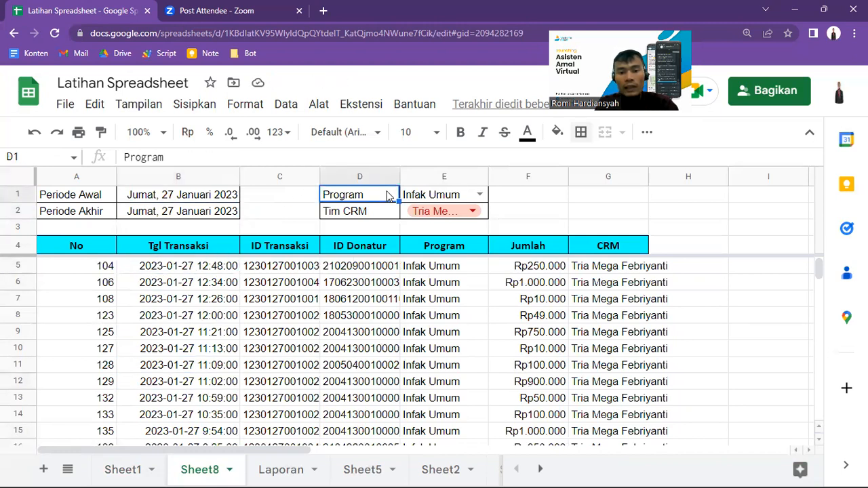
pyautogui.hotkey('shift', 'Down')
pyautogui.hotkey('ctrl', 'b')
pyautogui.hotkey('ctrl', 'Home')
pyautogui.hotkey('shift', 'Down')
pyautogui.hotkey('ctrl', 'b')
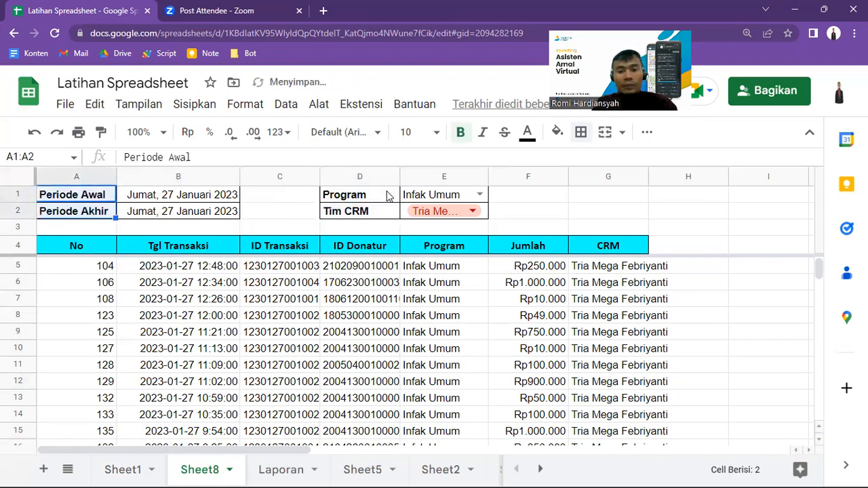
pyautogui.click(542, 282)
pyautogui.click(535, 298)
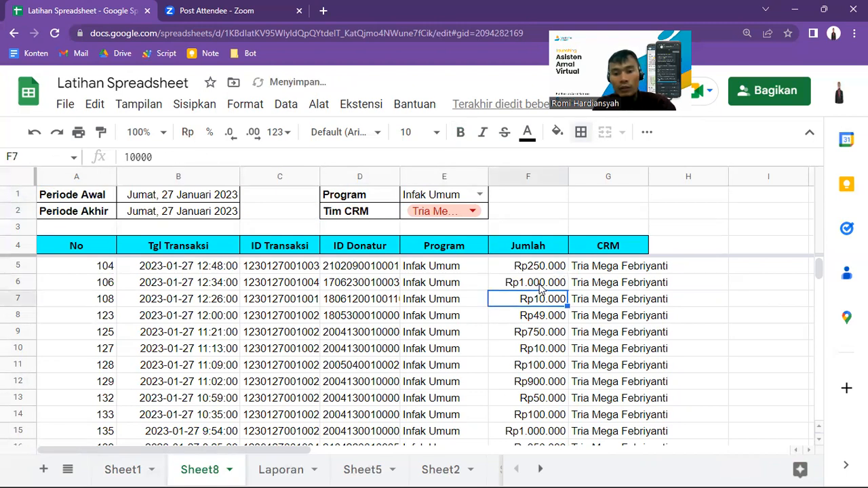
# - Choose Infak Pendidikan in the Program dropdown in E1
pyautogui.click(479, 194)
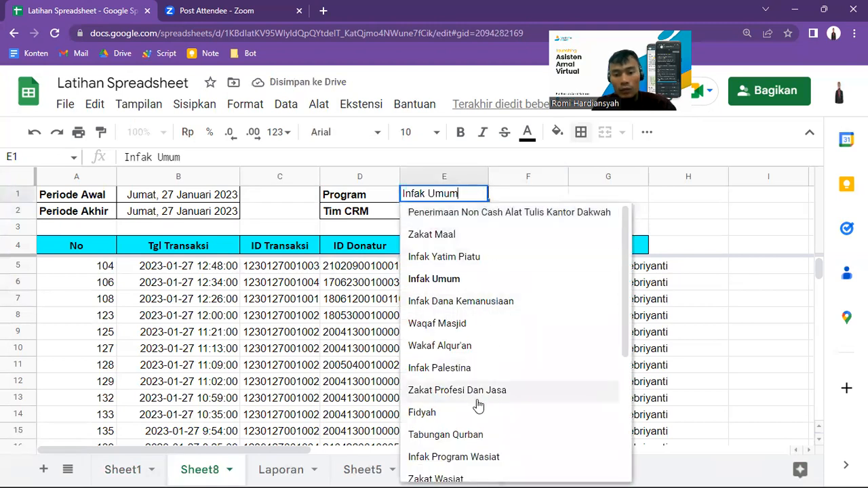
pyautogui.scroll(-6, 465, 400)
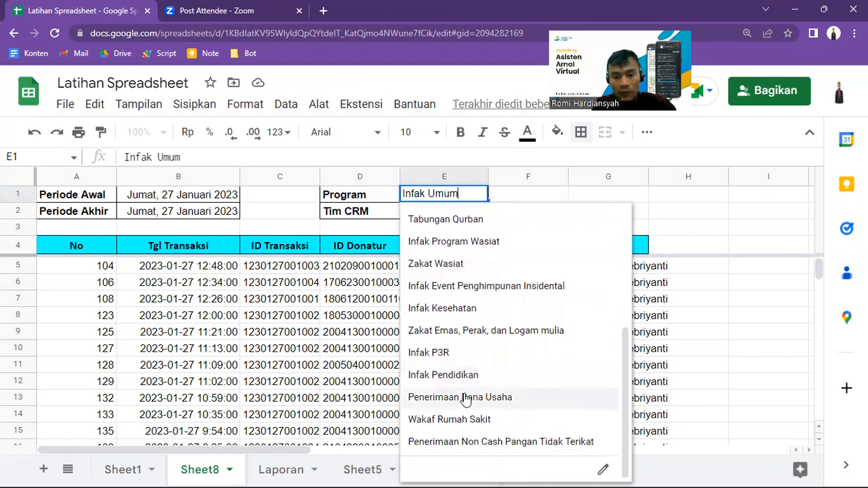
pyautogui.click(439, 378)
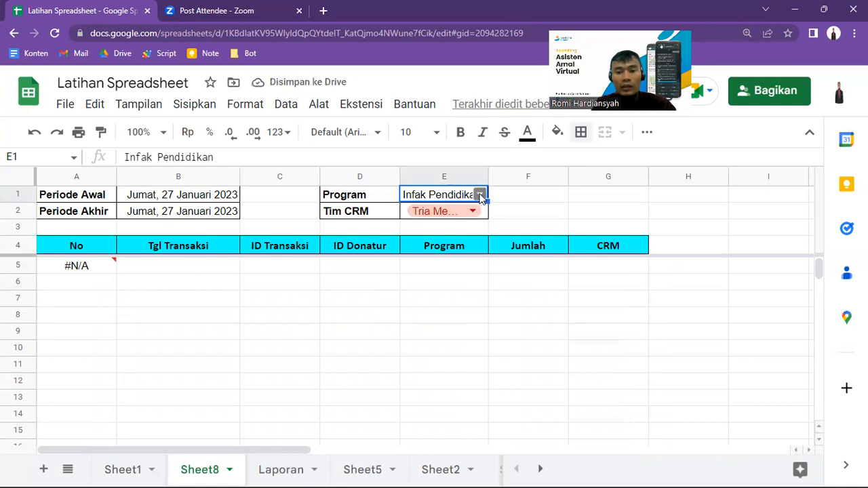
# - Replace the Periode Akhir date in B2 with 31 January 2023
pyautogui.click(210, 217)
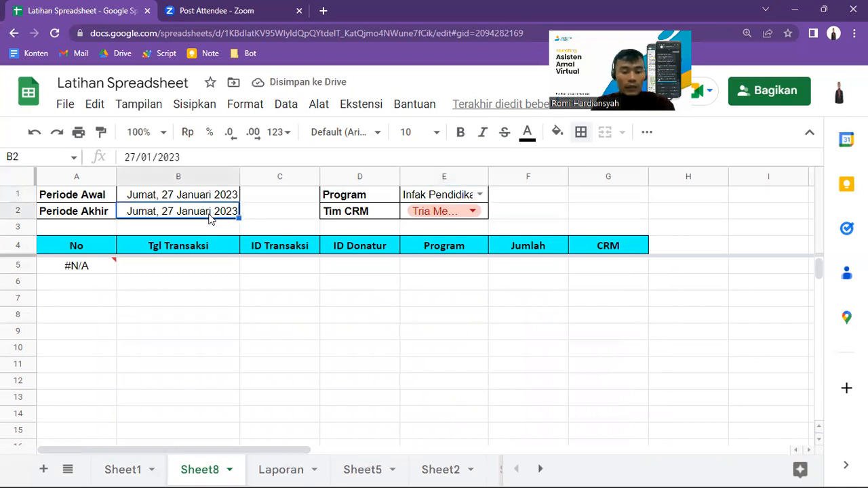
pyautogui.write('30/')
pyautogui.press('BackSpace')
pyautogui.press('BackSpace')
pyautogui.press('BackSpace')
pyautogui.press('Return')
pyautogui.click(200, 214)
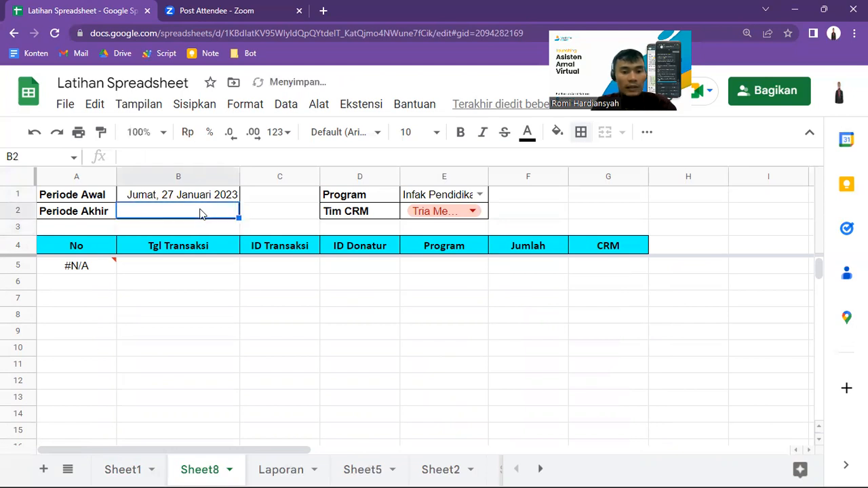
pyautogui.doubleClick(200, 214)
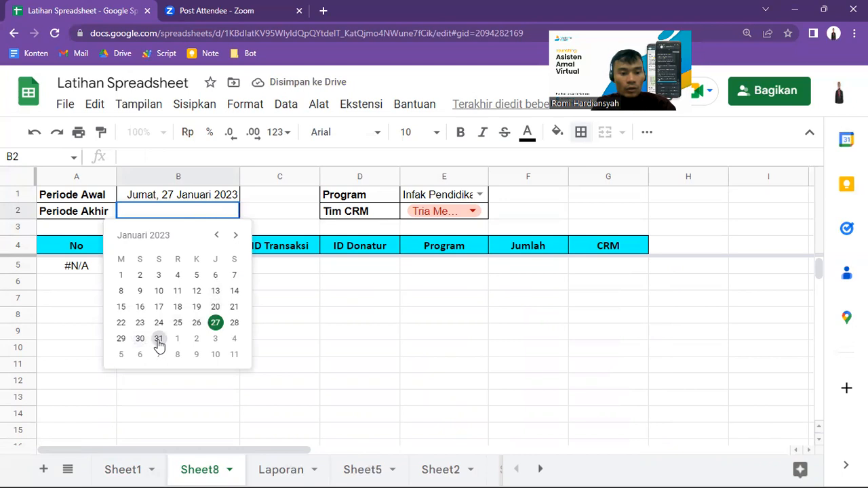
pyautogui.click(159, 339)
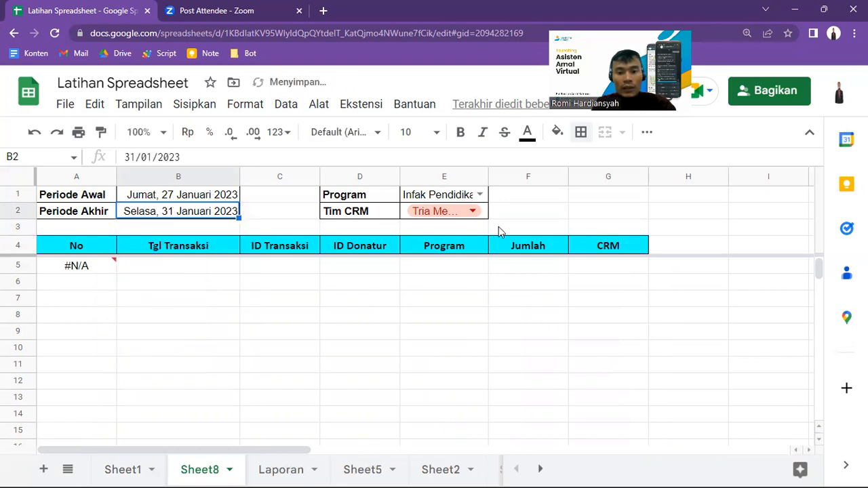
# - Choose Zakat Maal in the Program dropdown in E1
pyautogui.click(480, 196)
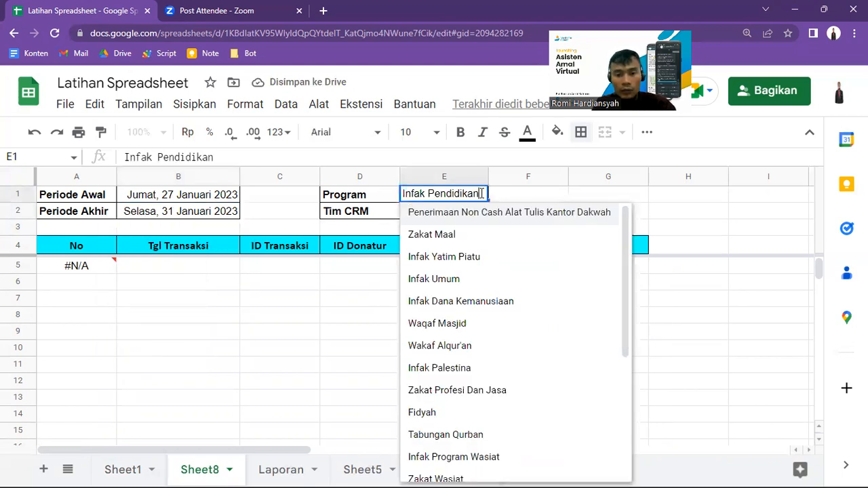
pyautogui.click(452, 237)
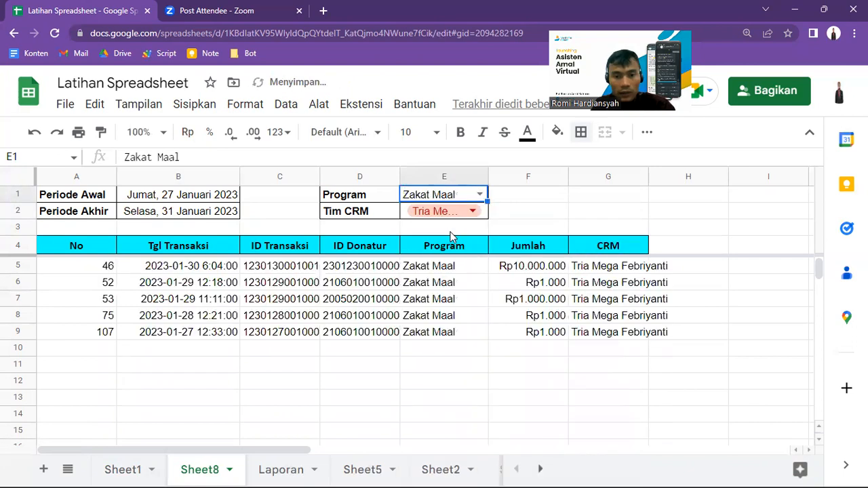
# - Check the program, amount, CRM and date values of the filtered Zakat Maal rows against the criteria
pyautogui.click(434, 286)
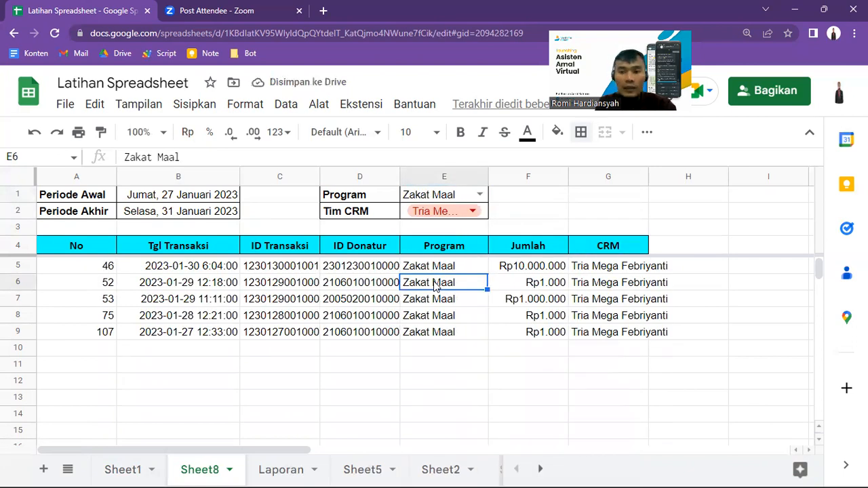
pyautogui.press('Up')
pyautogui.press('Right')
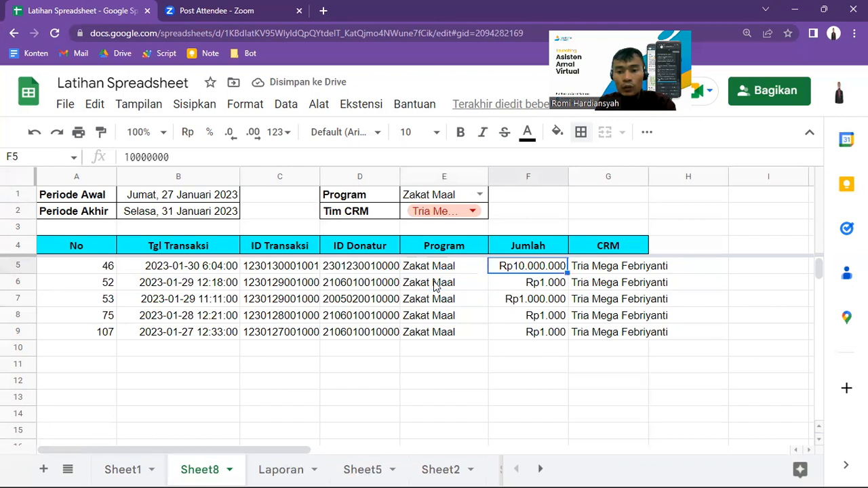
pyautogui.press('Right')
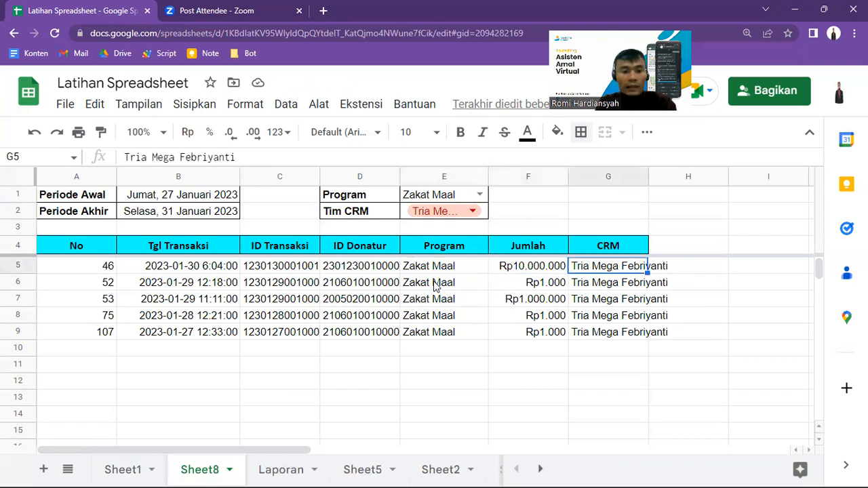
pyautogui.press('Left')
pyautogui.press('Left')
pyautogui.press('Left')
pyautogui.press('Left')
pyautogui.press('Left')
pyautogui.press('Left')
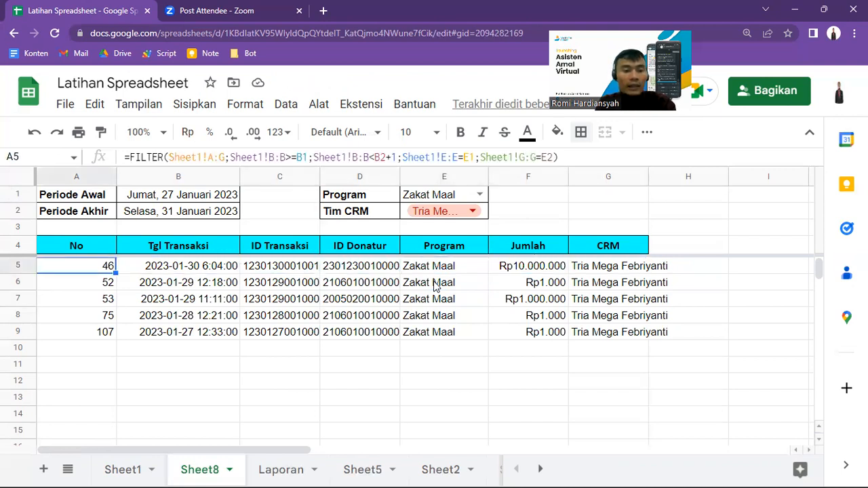
pyautogui.press('Right')
pyautogui.press('Down')
pyautogui.press('Down')
pyautogui.press('Down')
pyautogui.press('Down')
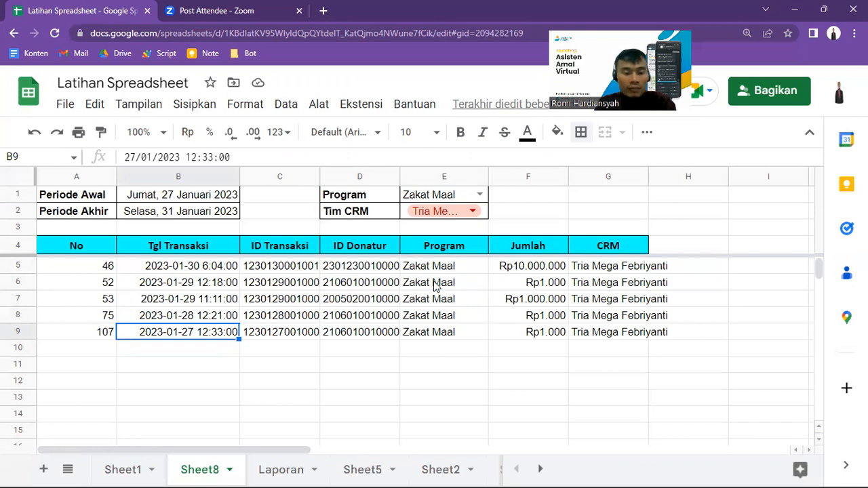
pyautogui.click(452, 286)
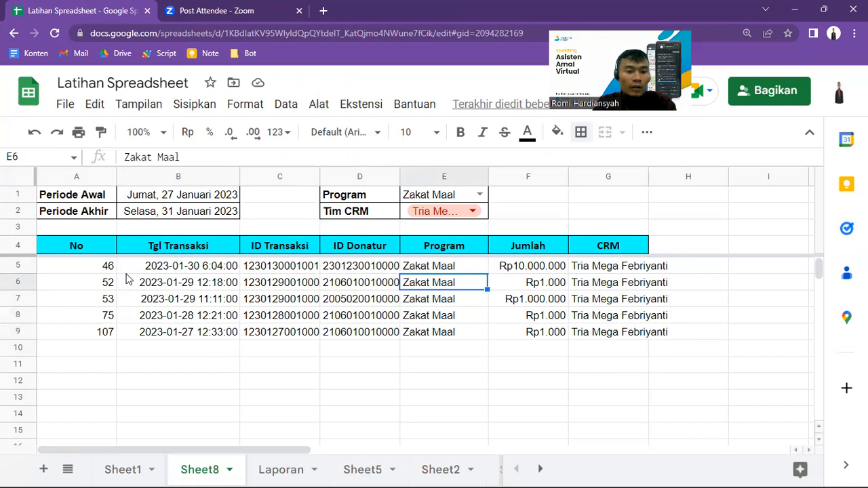
# - Clear the Periode Akhir date in B2 and select the FILTER formula cell A5
pyautogui.click(162, 215)
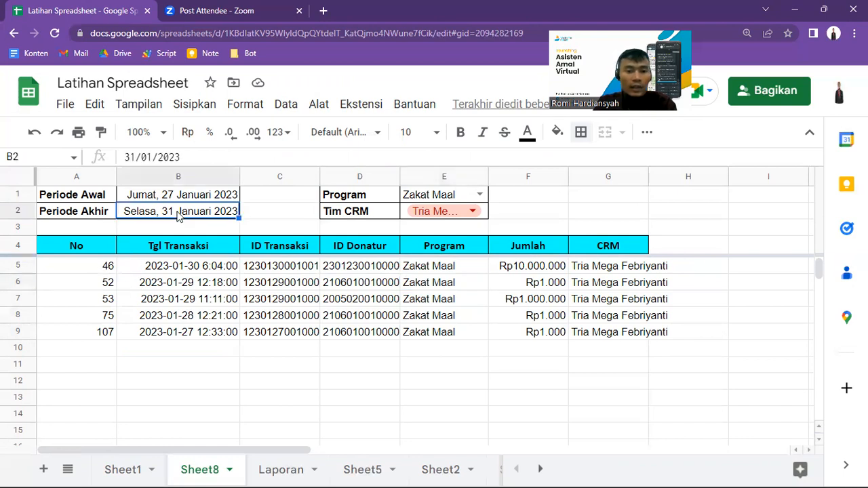
pyautogui.press('Delete')
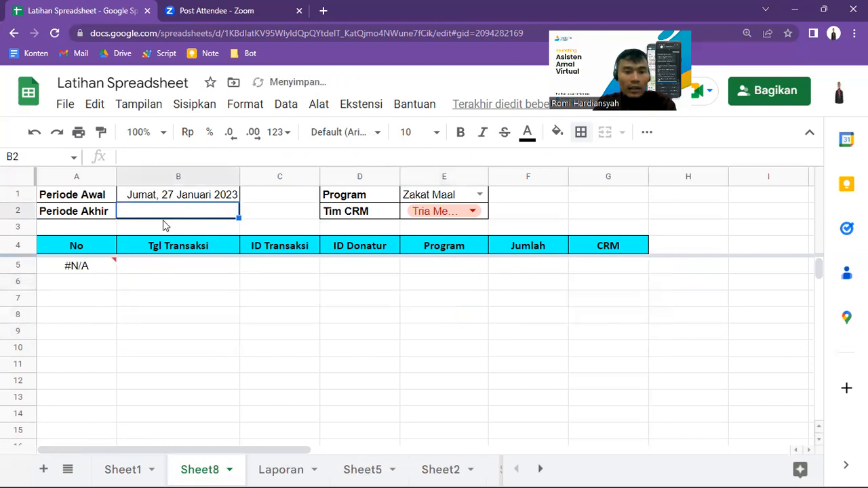
pyautogui.click(94, 269)
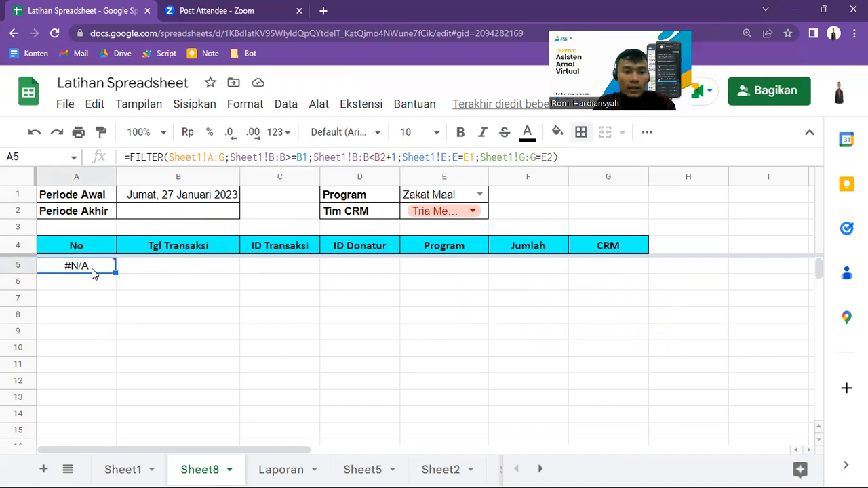
# - Check the error note on FILTER formula cell A5 and undo the clearing of the Periode Akhir date in B2
pyautogui.moveTo(95, 271)
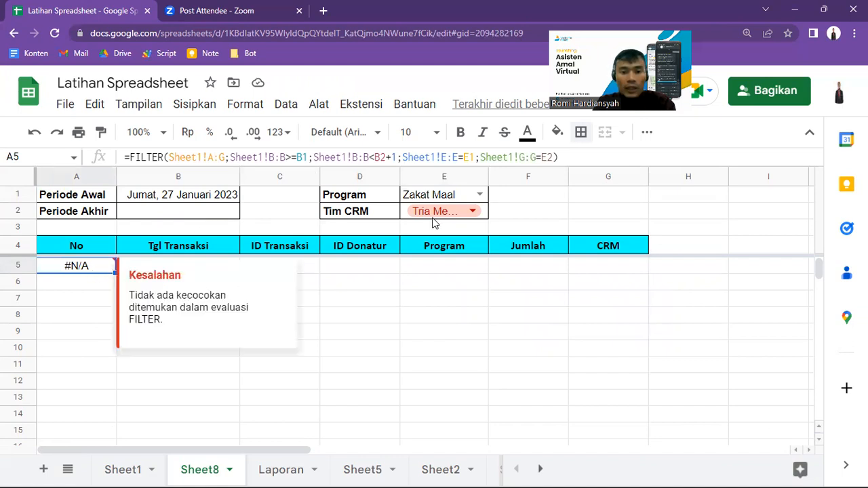
pyautogui.click(210, 217)
pyautogui.hotkey('ctrl', 'z')
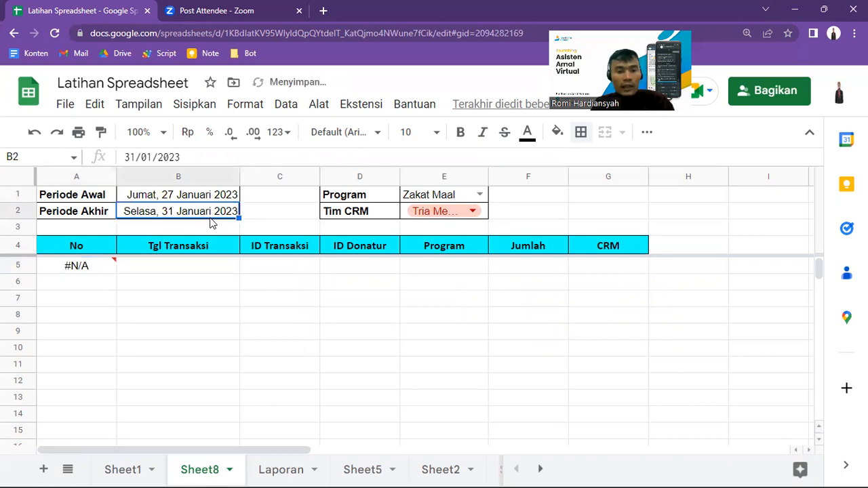
# - Change the Tim CRM selection in E2 to the first team member in the dropdown
pyautogui.doubleClick(440, 212)
pyautogui.hotkey('ctrl', 'a')
pyautogui.press('BackSpace')
pyautogui.press('Return')
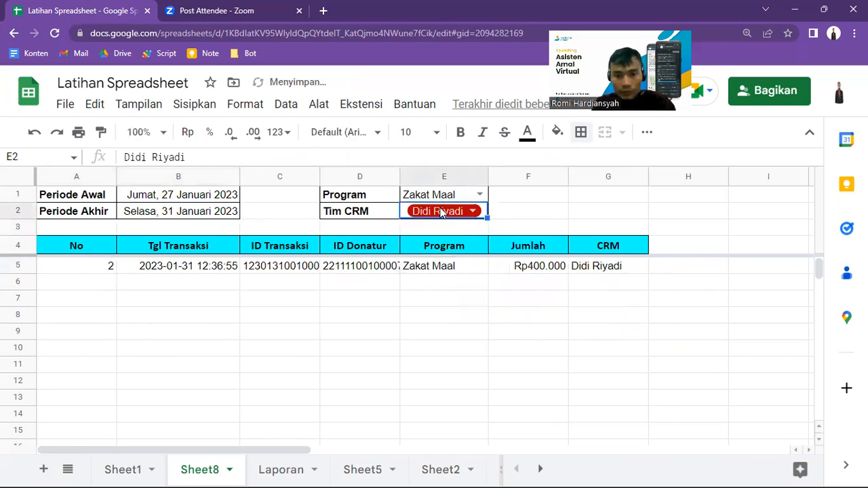
# - Clear the Tim CRM selection in E2 and inspect the error note on the FILTER formula cell A5
pyautogui.press('Delete')
pyautogui.press('Down')
pyautogui.press('Down')
pyautogui.press('Down')
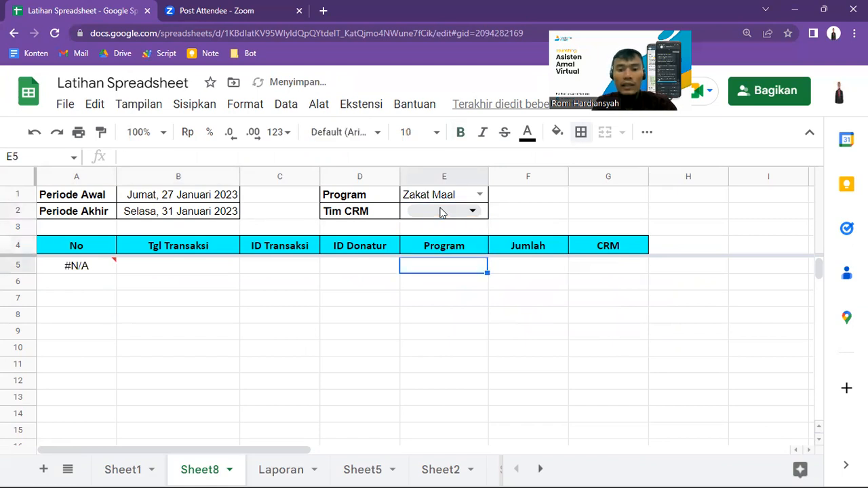
pyautogui.press('Left')
pyautogui.press('Left')
pyautogui.press('Left')
pyautogui.press('Left')
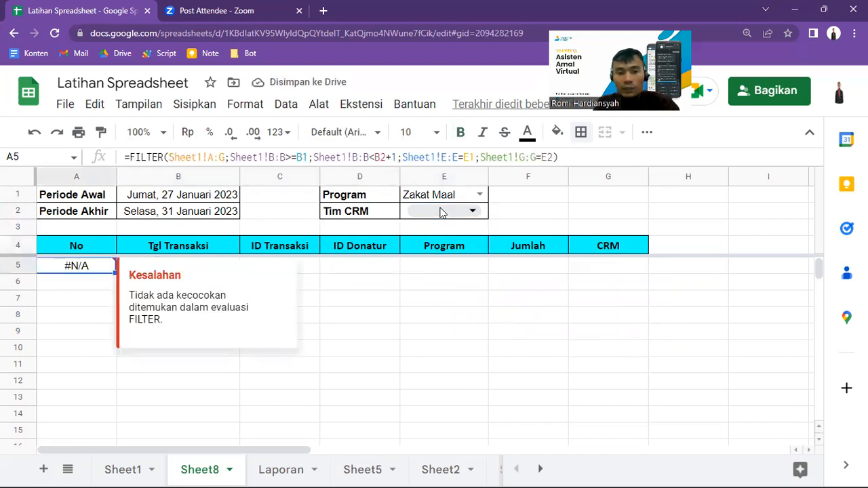
pyautogui.press('Right')
pyautogui.press('Left')
pyautogui.press('Right')
pyautogui.press('Left')
pyautogui.press('Right')
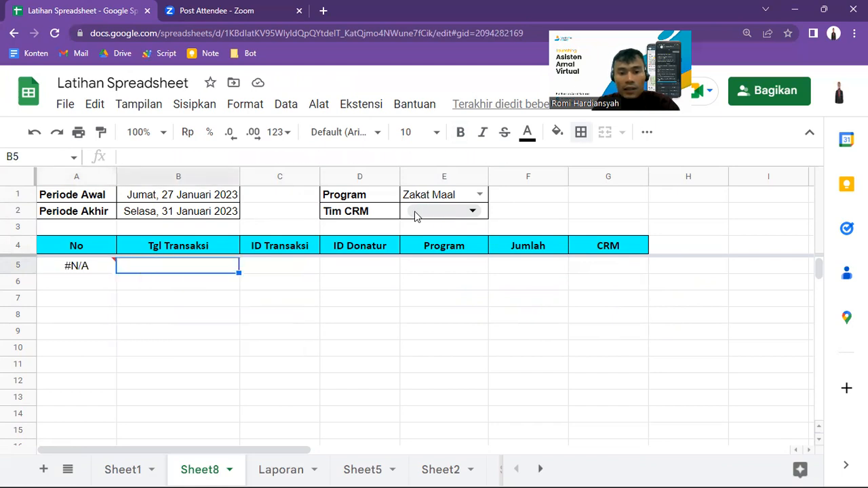
# - Choose the first team member, marked with a red chip, in the Tim CRM dropdown in E2
pyautogui.click(390, 214)
pyautogui.press('Right')
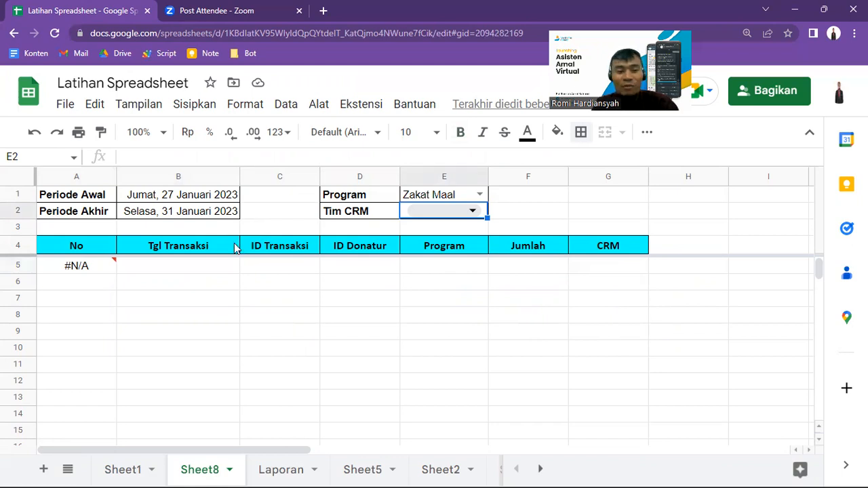
pyautogui.click(480, 210)
pyautogui.click(513, 211)
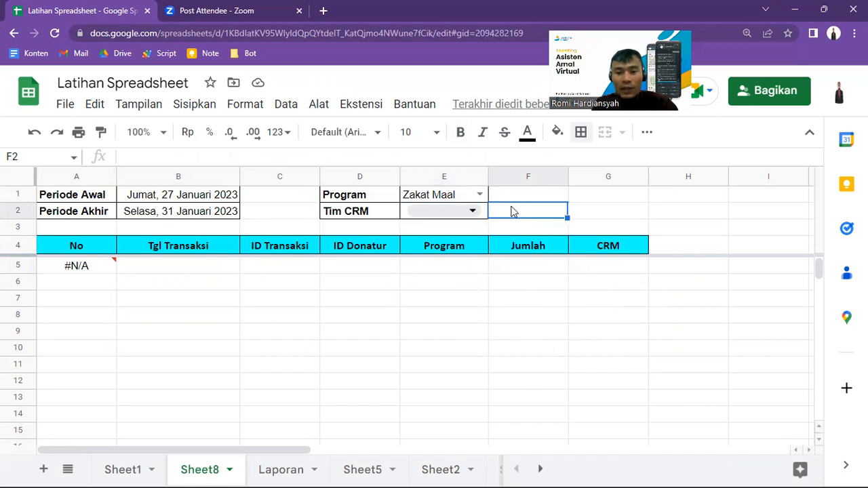
pyautogui.click(478, 211)
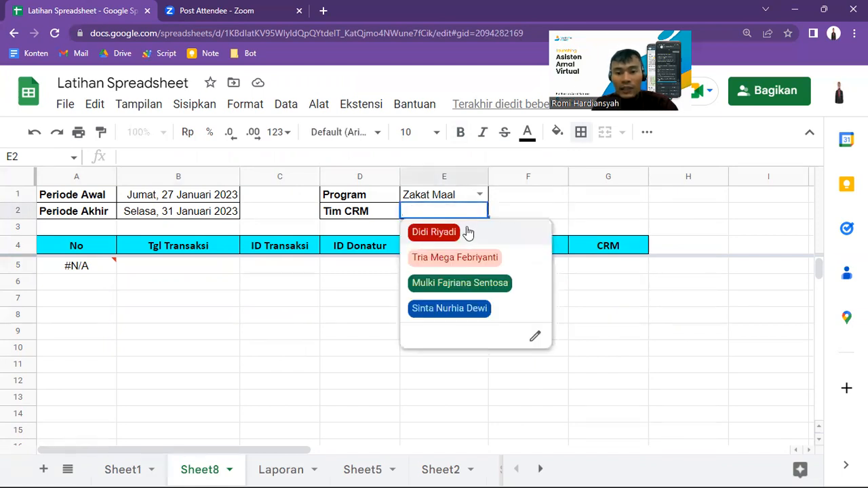
pyautogui.click(466, 234)
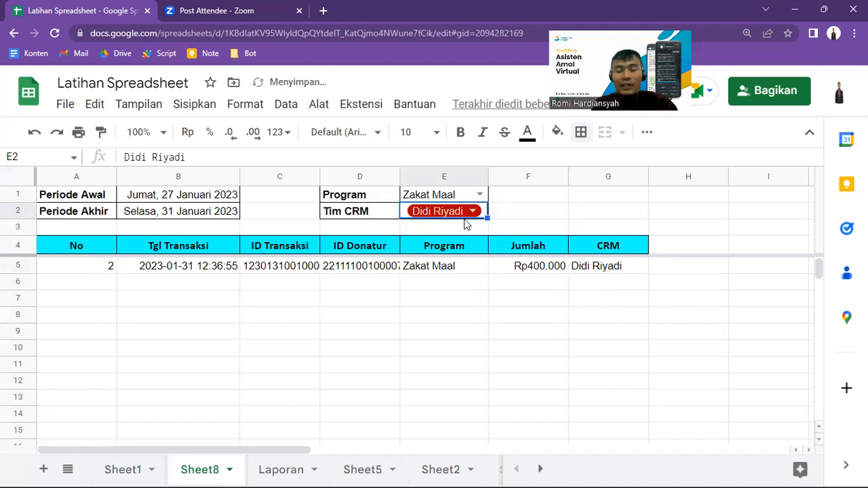
# - Clear the Program in E1 and test other choices, first Infak Dana Kemanusiaan and finally Infak Yatim Piatu
pyautogui.click(447, 197)
pyautogui.press('Delete')
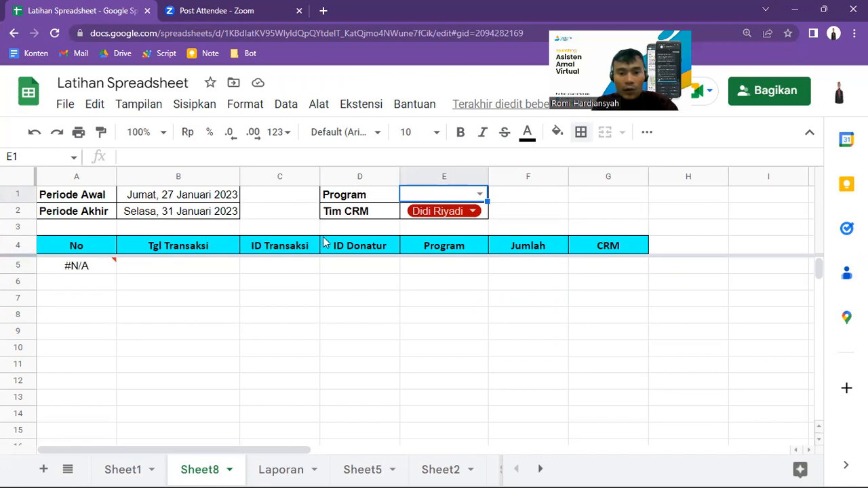
pyautogui.click(480, 191)
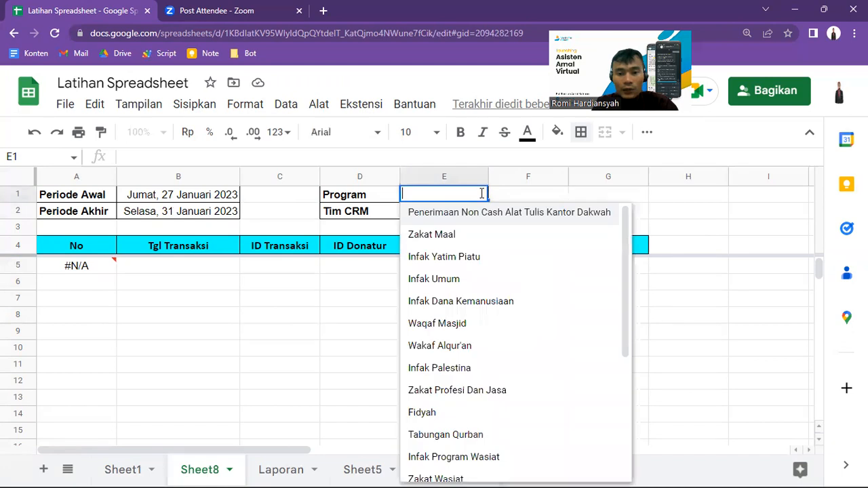
pyautogui.click(441, 301)
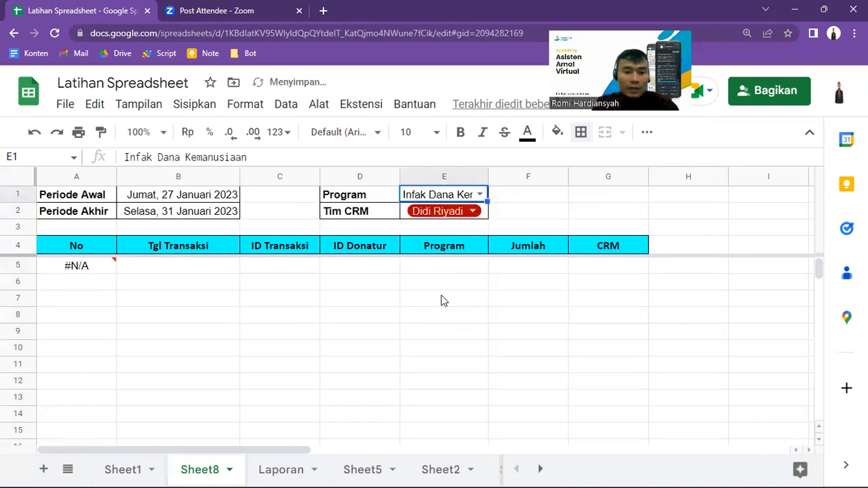
pyautogui.click(480, 194)
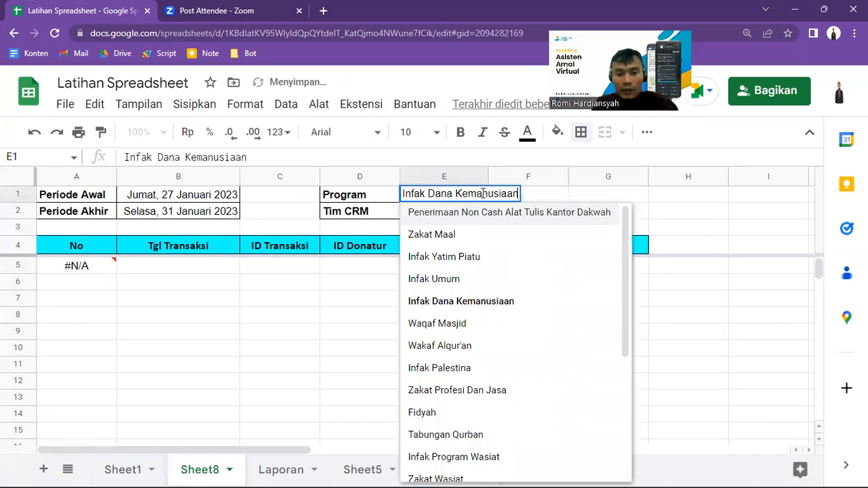
pyautogui.click(438, 268)
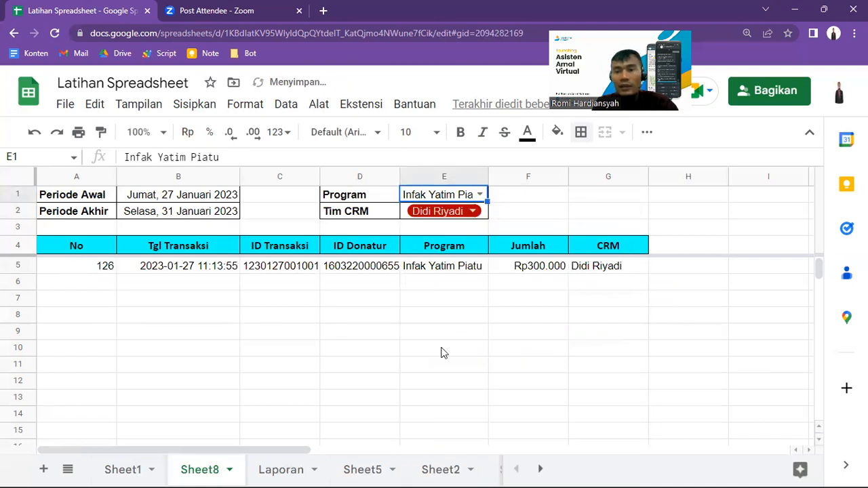